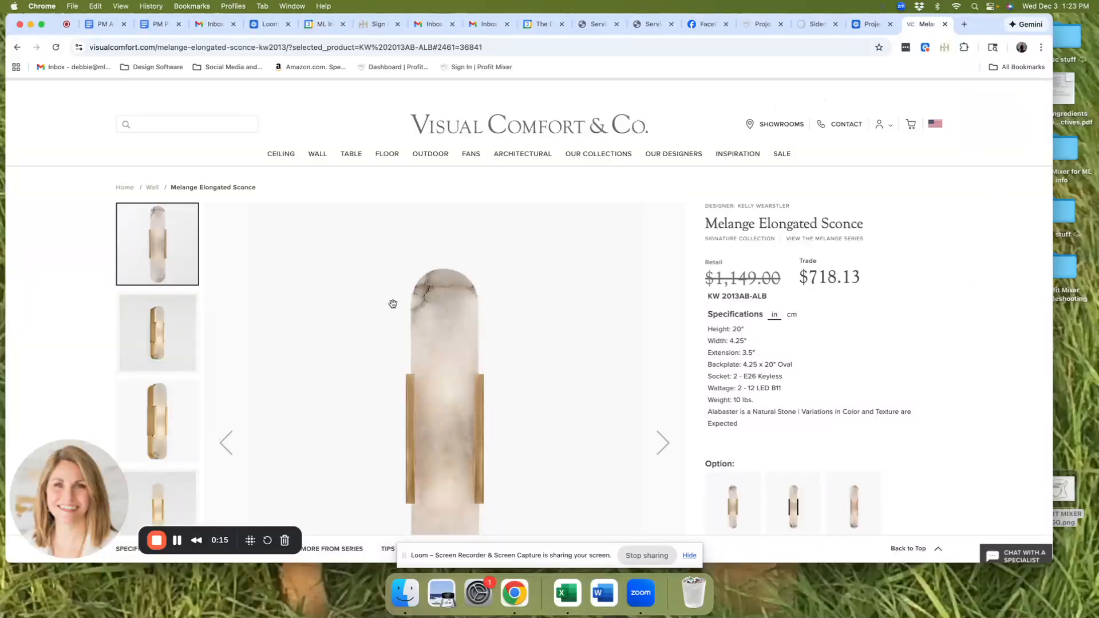
Step: Open the web clipper on the Melange Elongated Sconce page and name the item "Elongated Wall Sconce"
{"action": "scroll", "coordinate": [392, 302], "scroll_direction": "down", "scroll_amount": 5}
{"action": "scroll", "coordinate": [393, 302], "scroll_direction": "up", "scroll_amount": 5}
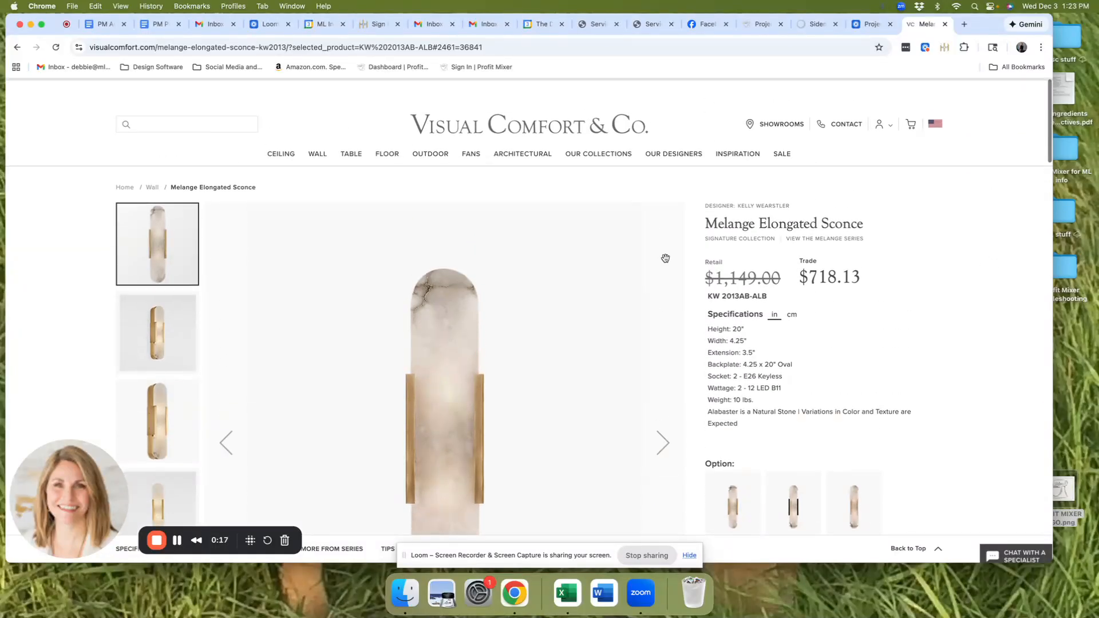
{"action": "left_click", "coordinate": [944, 49]}
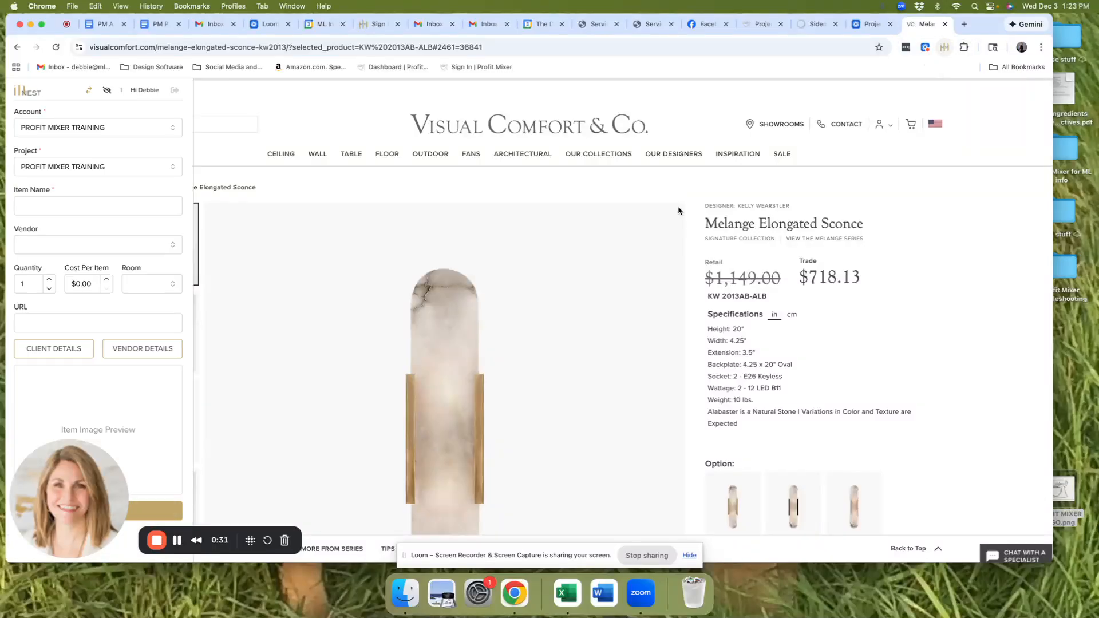
{"action": "left_click_drag", "start_coordinate": [92, 490], "coordinate": [841, 485]}
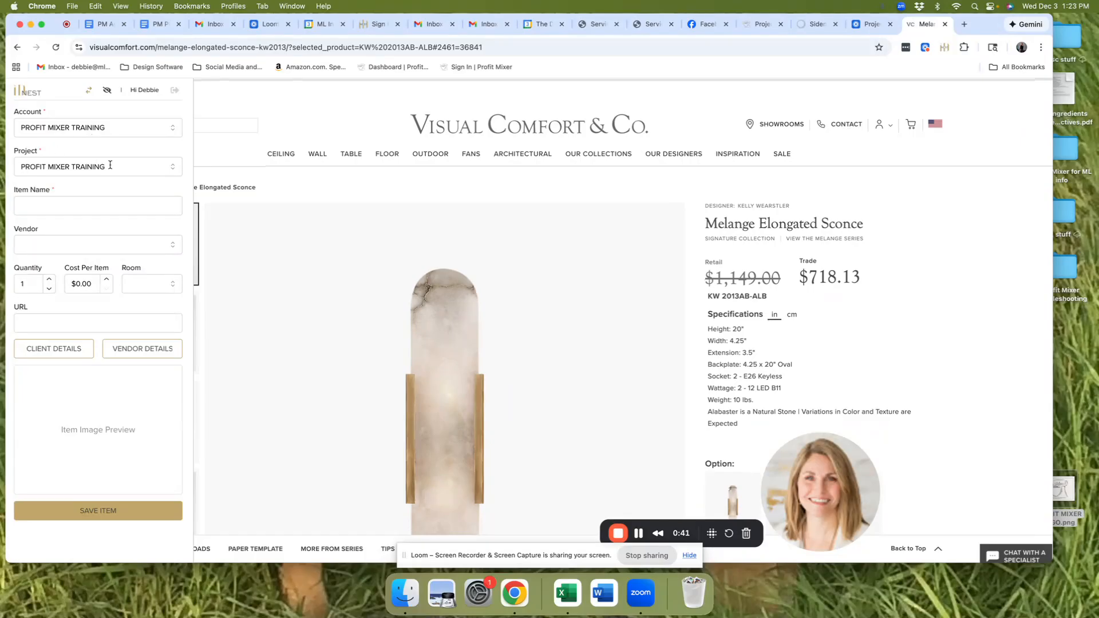
{"action": "left_click", "coordinate": [30, 206]}
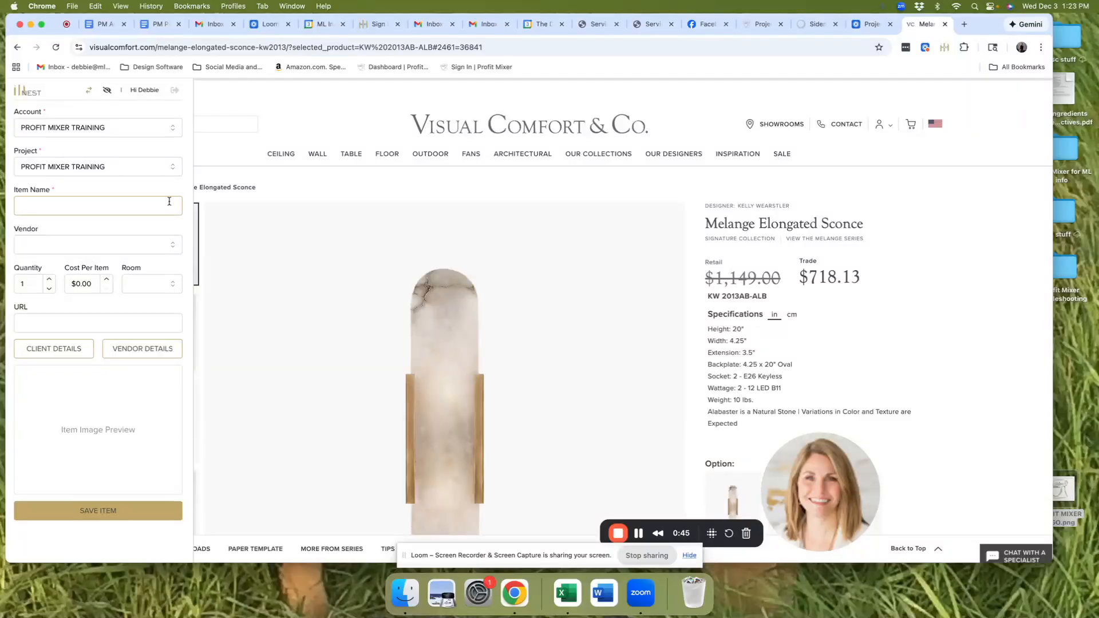
{"action": "type", "text": "Elongated Wall Sconce"}
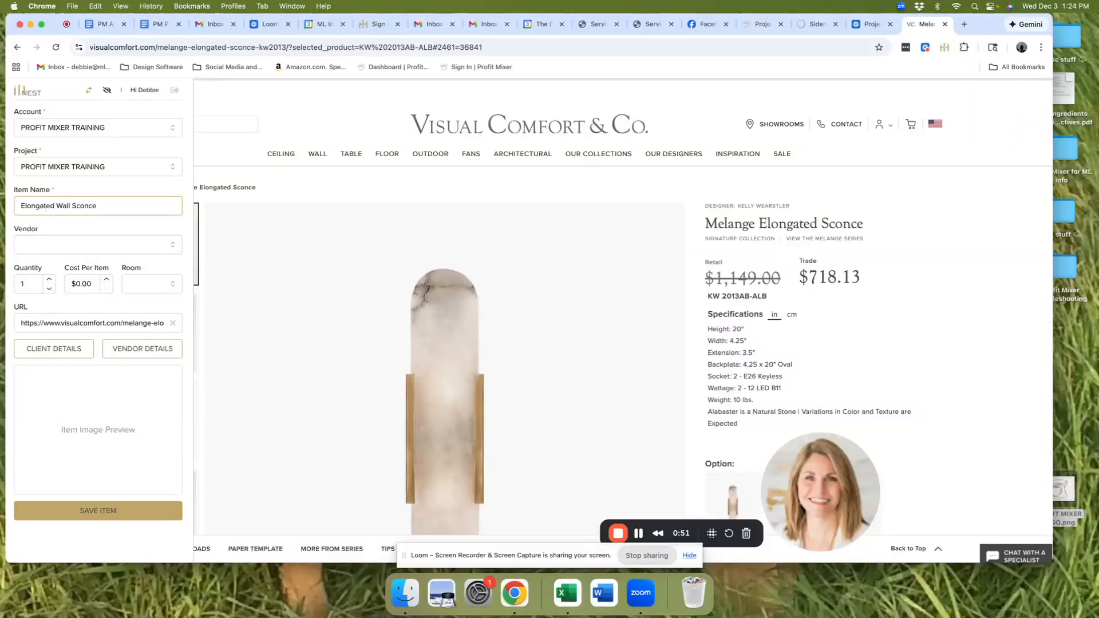
Step: Assign VISUAL COMFORT & CO as the vendor of the clipped sconce
{"action": "left_click", "coordinate": [107, 242]}
{"action": "type", "text": "visu"}
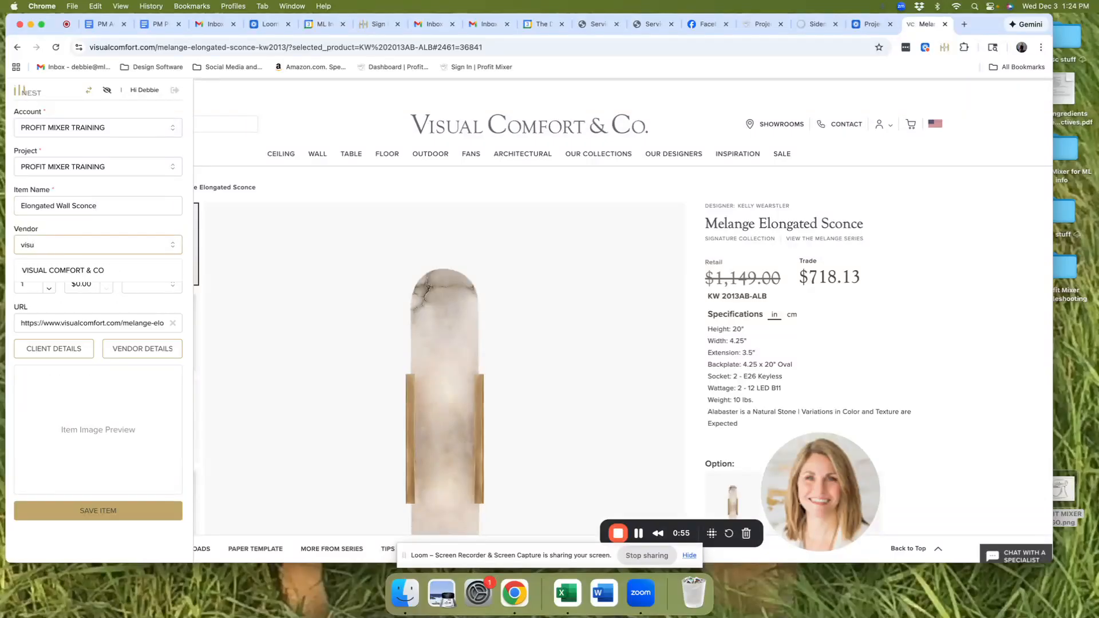
{"action": "left_click", "coordinate": [95, 274]}
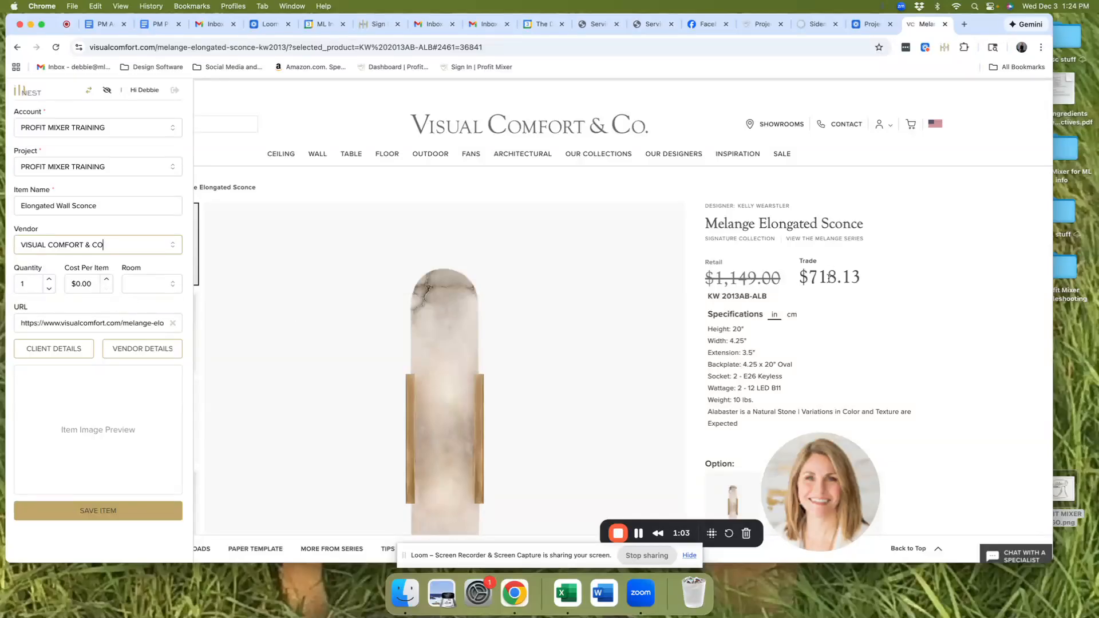
Step: Set the sconce's cost per item to $718.13 and its room to Dining Room
{"action": "left_click", "coordinate": [71, 281]}
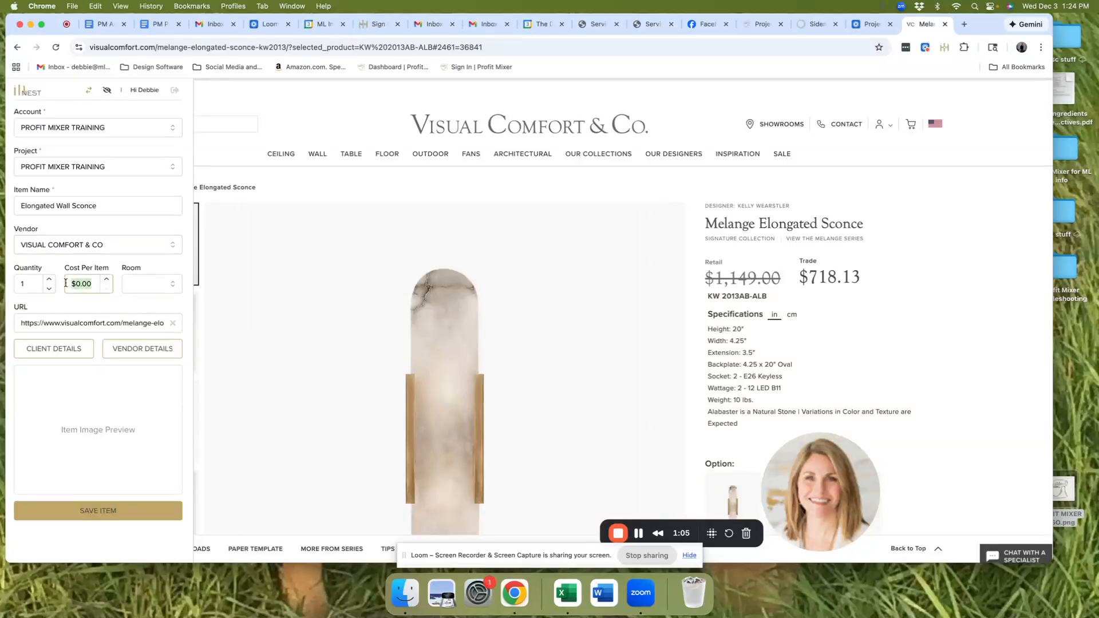
{"action": "key", "text": "BackSpace"}
{"action": "type", "text": "718.13"}
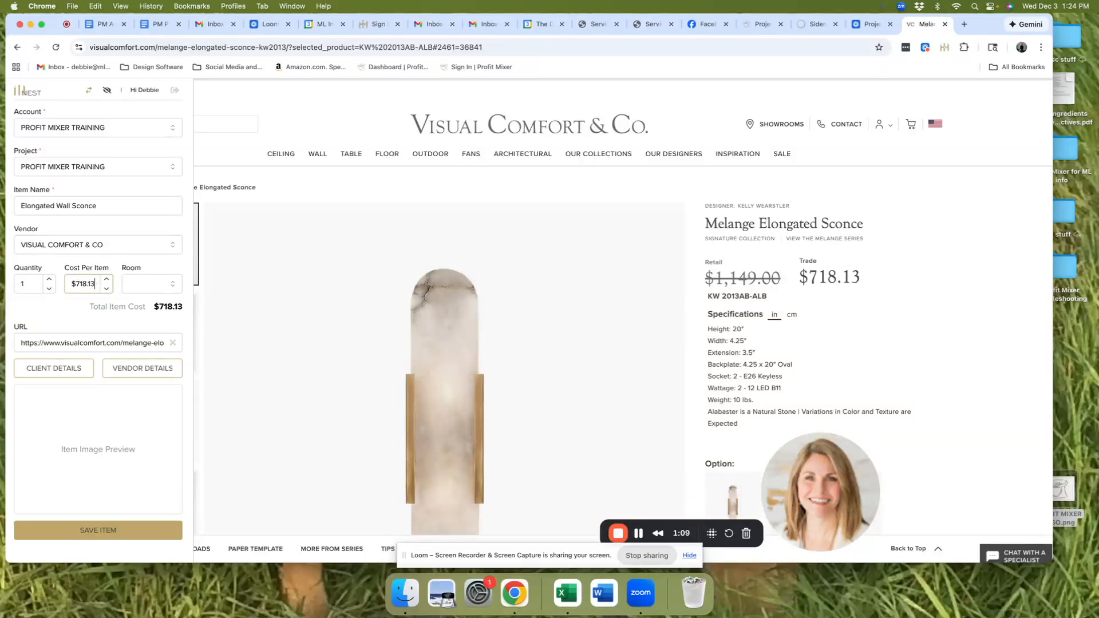
{"action": "left_click", "coordinate": [150, 285]}
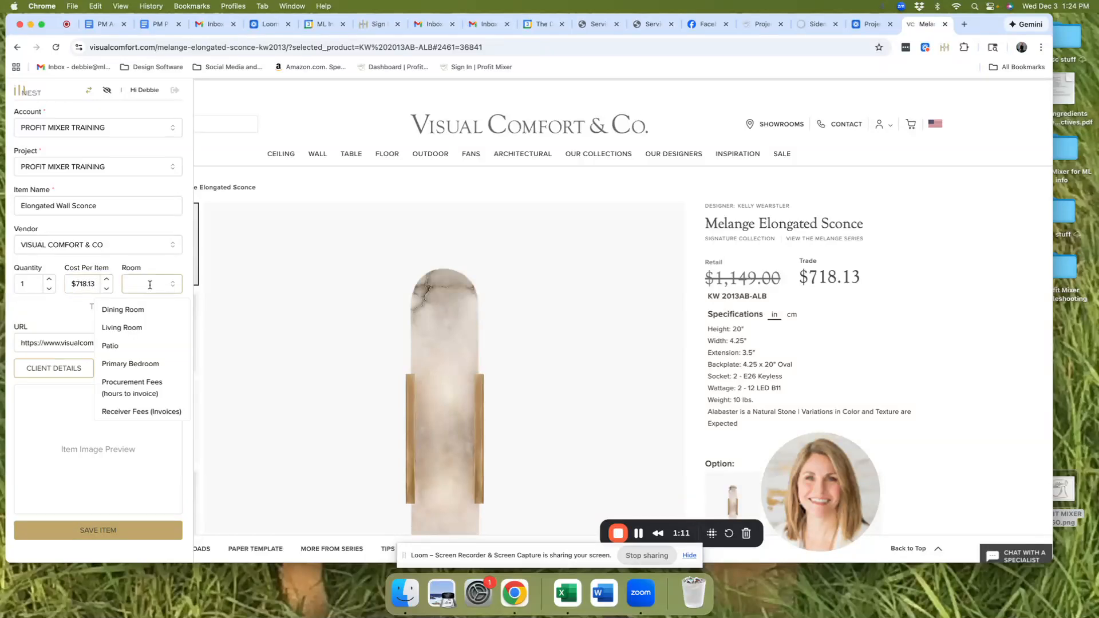
{"action": "left_click", "coordinate": [142, 312]}
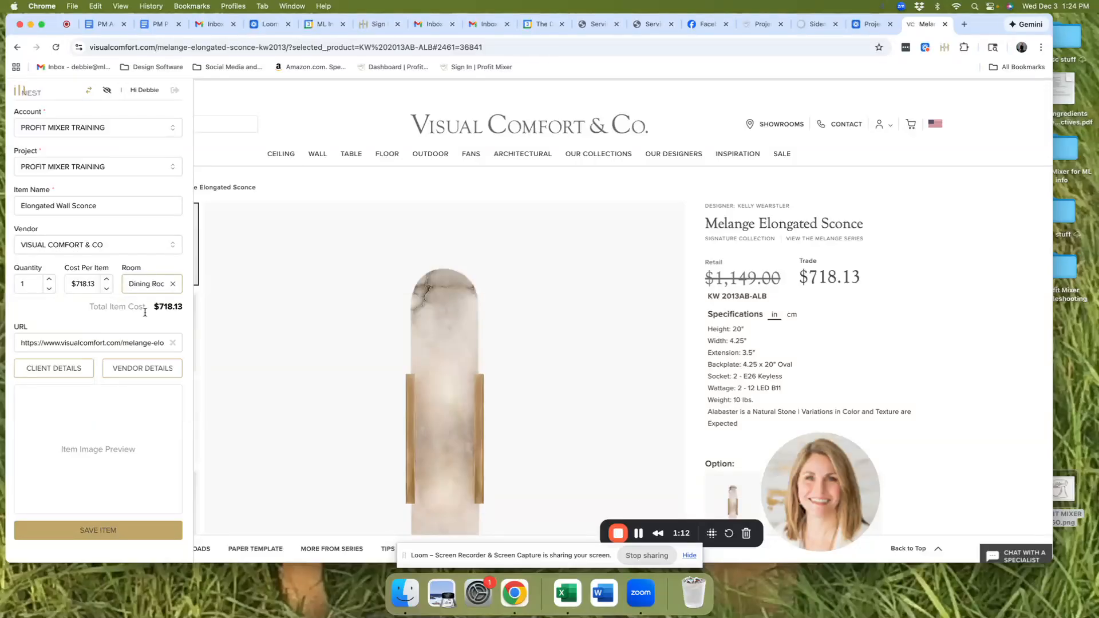
Step: Begin the client order details with the line "Item: Elongated Alabaster Wall Sconce"
{"action": "left_click", "coordinate": [42, 372]}
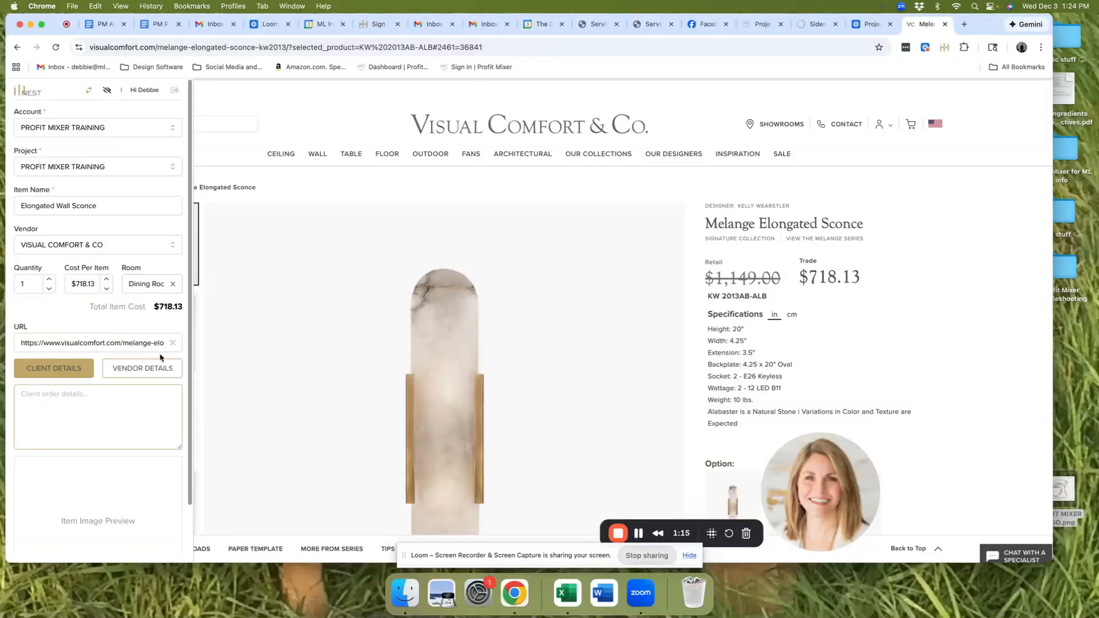
{"action": "type", "text": "Item: Elongated Alabasster"}
{"action": "key", "text": "BackSpace"}
{"action": "key", "text": "BackSpace"}
{"action": "key", "text": "BackSpace"}
{"action": "type", "text": "Wall Sconce"}
{"action": "key", "text": "Return"}
Step: Add the line "Dimensions: 4.25"W x 20"H x 3.5"D" to the client order details
{"action": "type", "text": "Dimensions"}
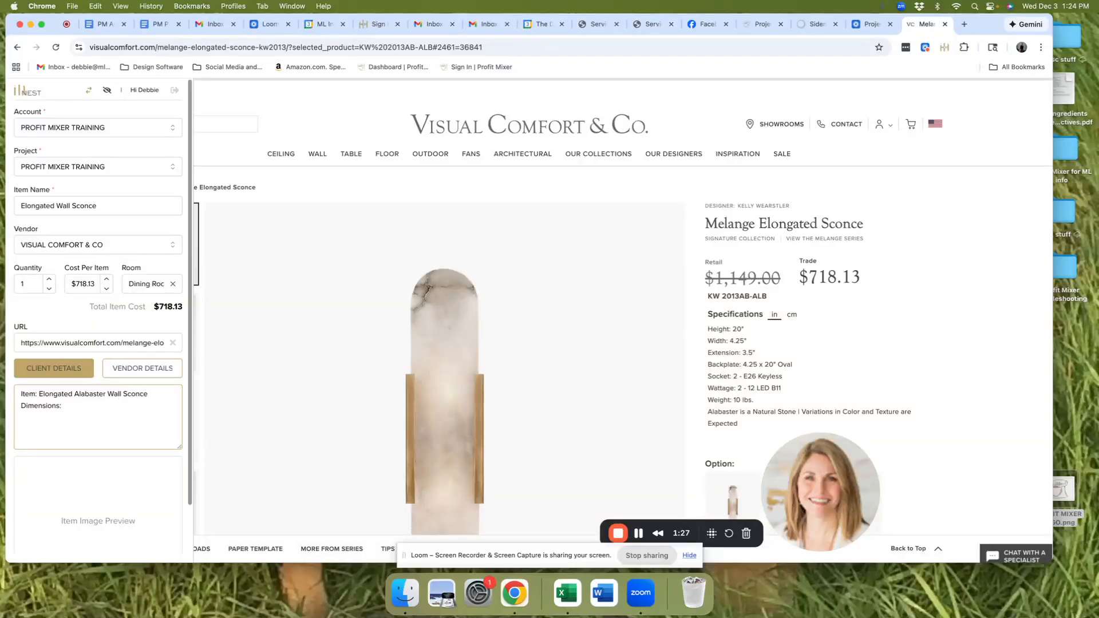
{"action": "type", "text": ": 4."}
{"action": "type", "text": "25\"W x"}
{"action": "type", "text": " 20"}
{"action": "type", "text": "\"H x"}
{"action": "type", "text": " 3.5\"D "}
Step: Add the lines "ETA: In stock" and "Notes: Includes LED bulbs and vendor freight" to the client order details
{"action": "type", "text": "ETA:"}
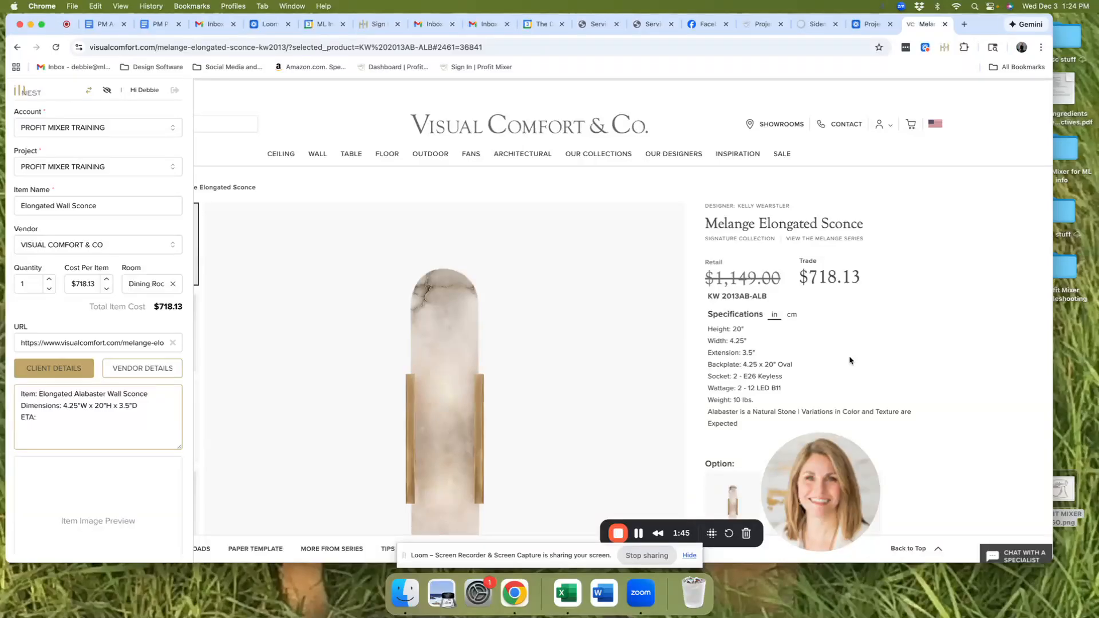
{"action": "scroll", "coordinate": [851, 361], "scroll_direction": "down", "scroll_amount": 5}
{"action": "scroll", "coordinate": [851, 361], "scroll_direction": "down", "scroll_amount": 3}
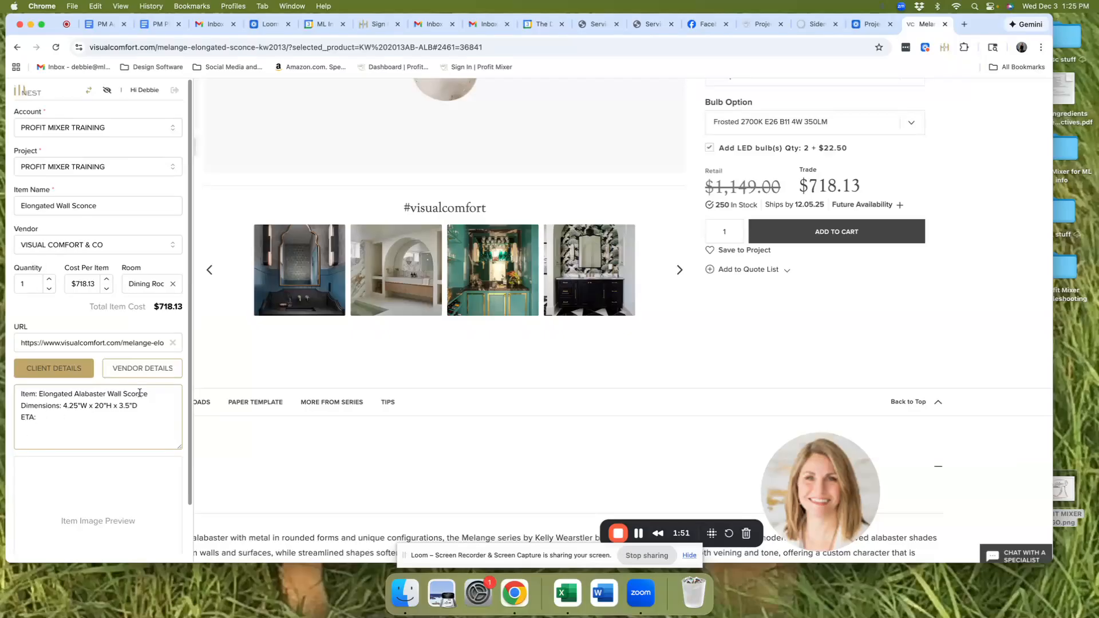
{"action": "type", "text": "In stock "}
{"action": "type", "text": "Notes:"}
{"action": "type", "text": "Includes "}
{"action": "type", "text": "LED bulb"}
{"action": "type", "text": "s and vend"}
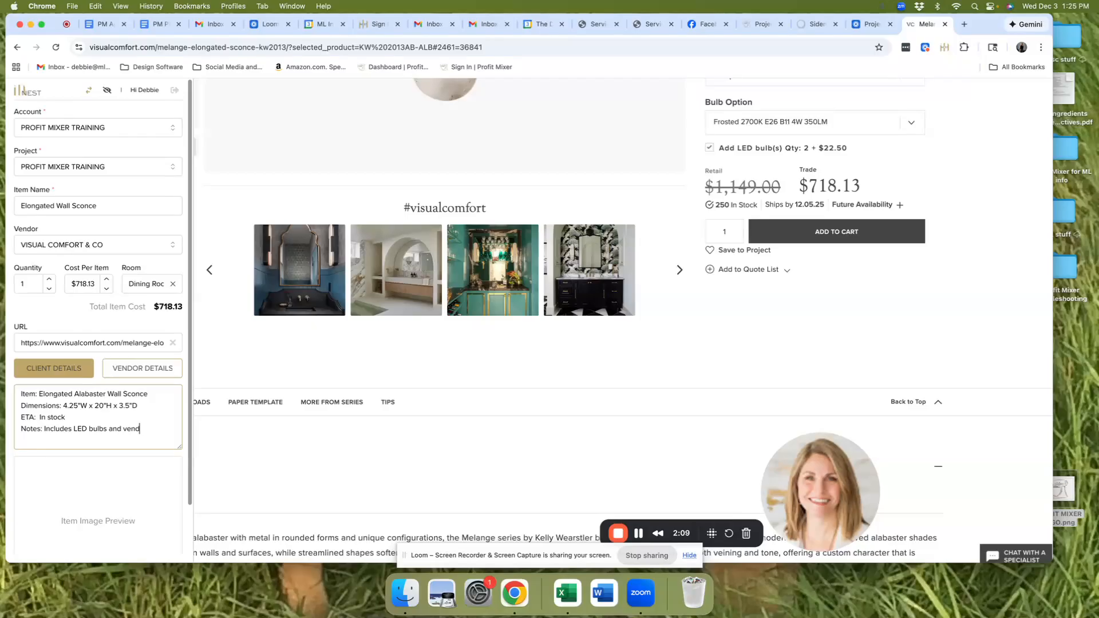
{"action": "type", "text": "or freight"}
Step: Copy the product text from the designer line through the weight specification into the vendor order details
{"action": "scroll", "coordinate": [99, 333], "scroll_direction": "down", "scroll_amount": 2}
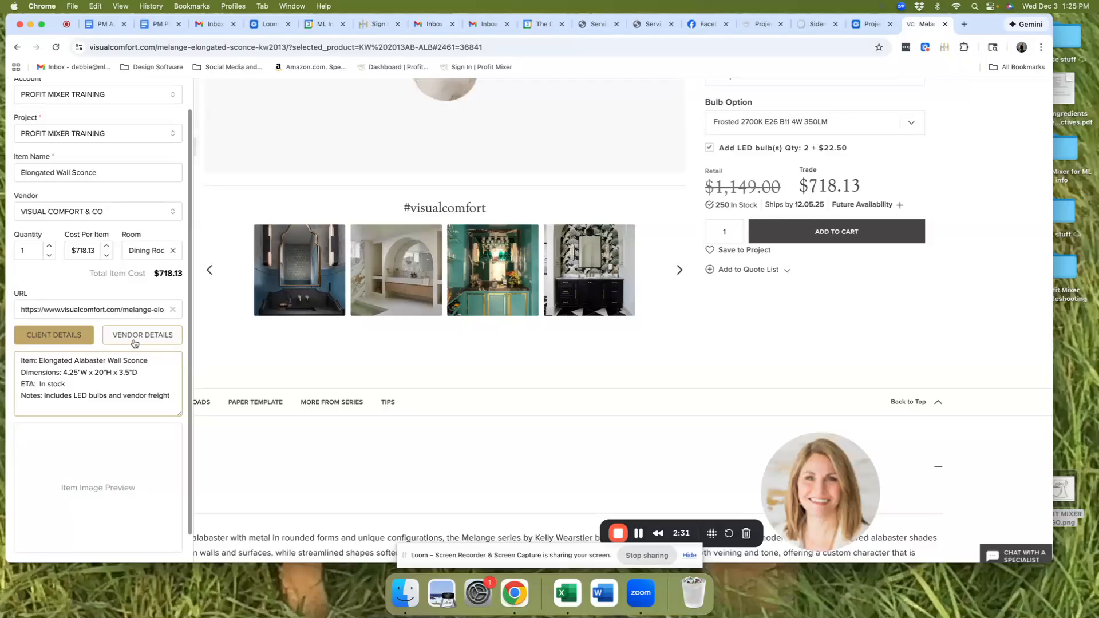
{"action": "scroll", "coordinate": [709, 195], "scroll_direction": "up", "scroll_amount": 4}
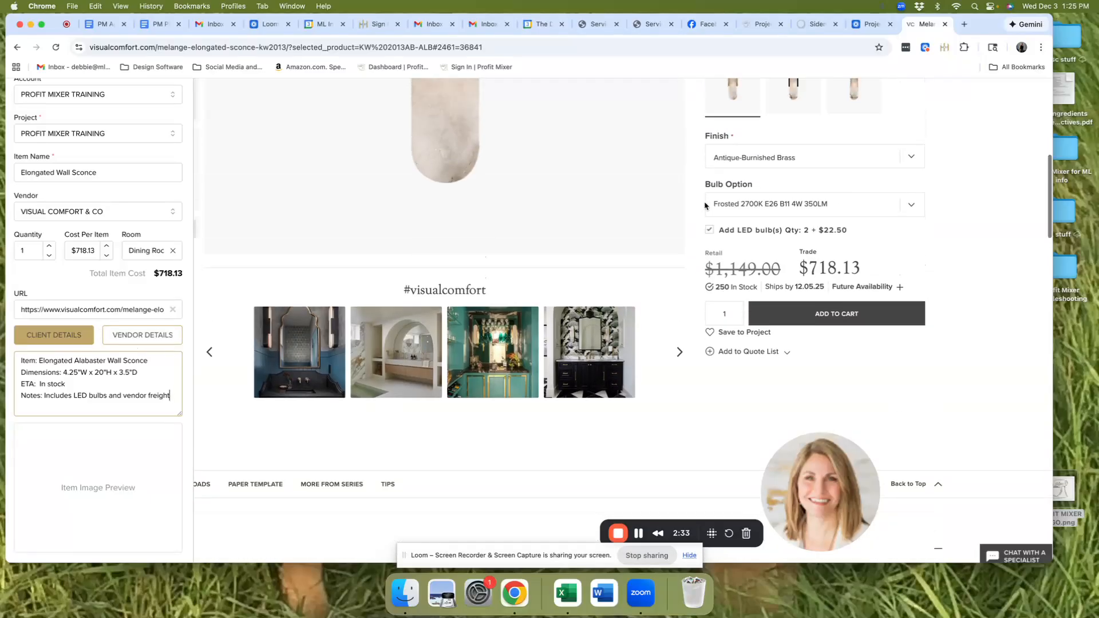
{"action": "scroll", "coordinate": [705, 206], "scroll_direction": "up", "scroll_amount": 3}
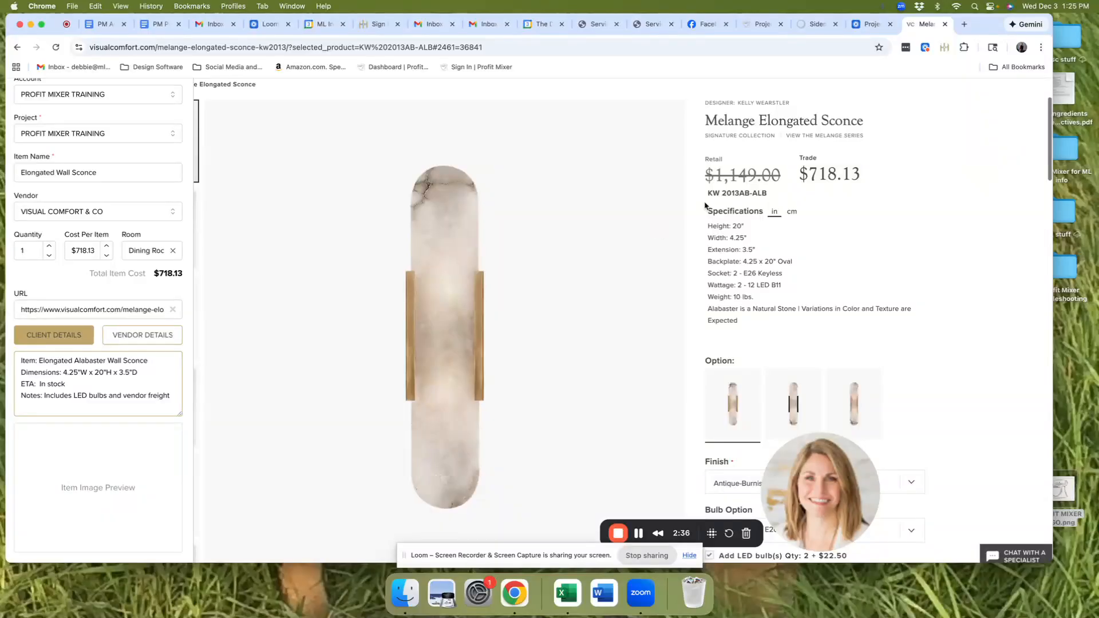
{"action": "left_click", "coordinate": [142, 338]}
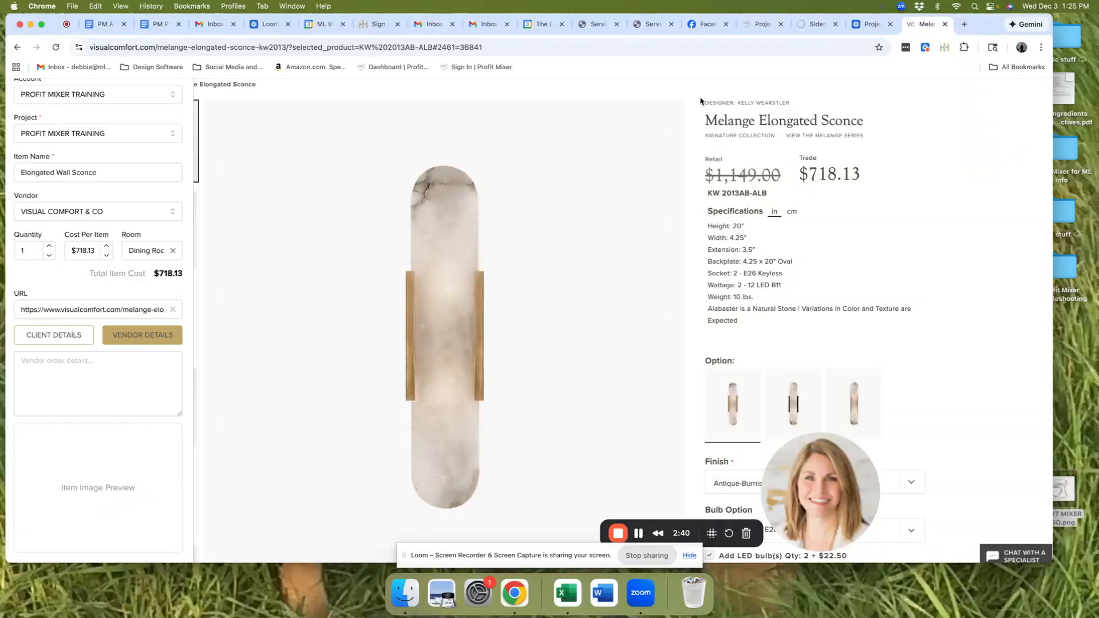
{"action": "left_click_drag", "start_coordinate": [702, 103], "coordinate": [872, 295]}
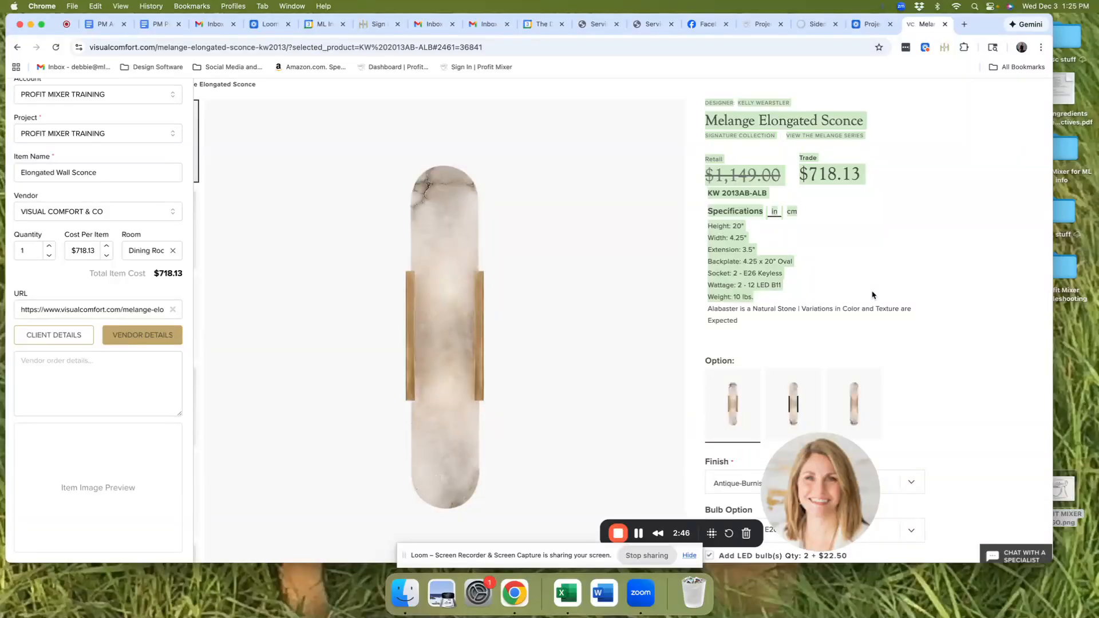
{"action": "left_click", "coordinate": [49, 362]}
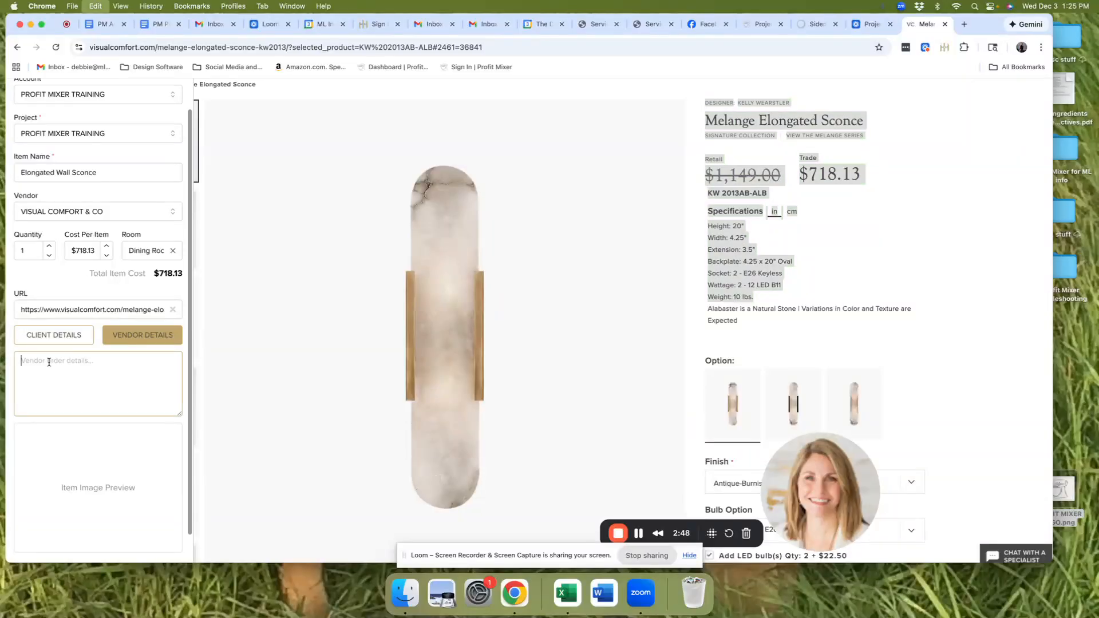
{"action": "key", "text": "super+v"}
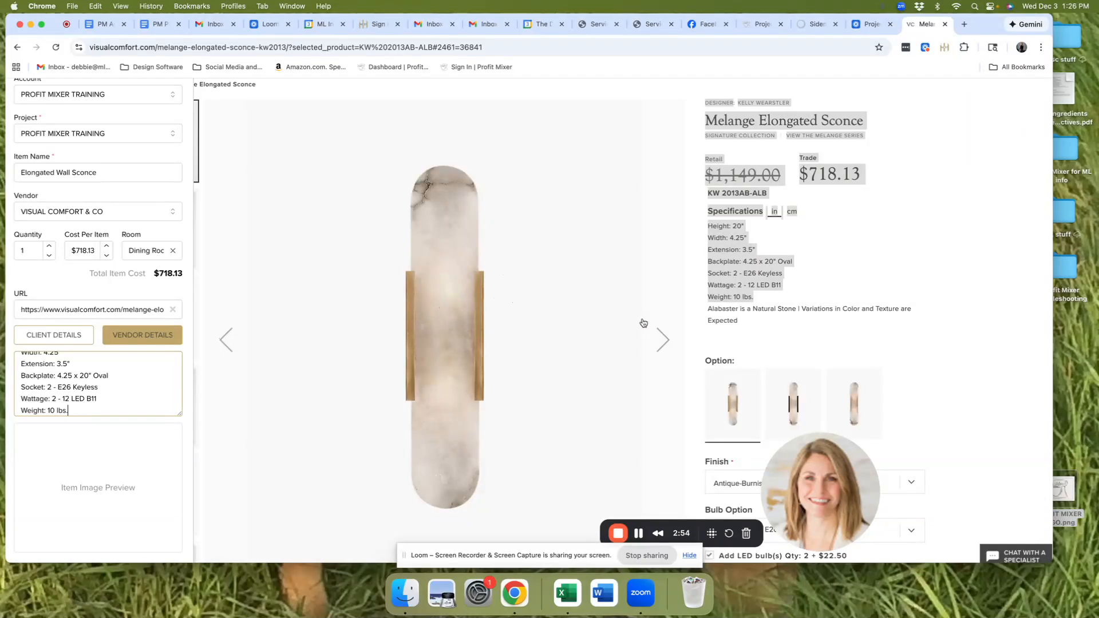
Step: Check the finish on the product page and append ", antique brass finish" to the item line of the client details
{"action": "scroll", "coordinate": [786, 339], "scroll_direction": "down", "scroll_amount": 2}
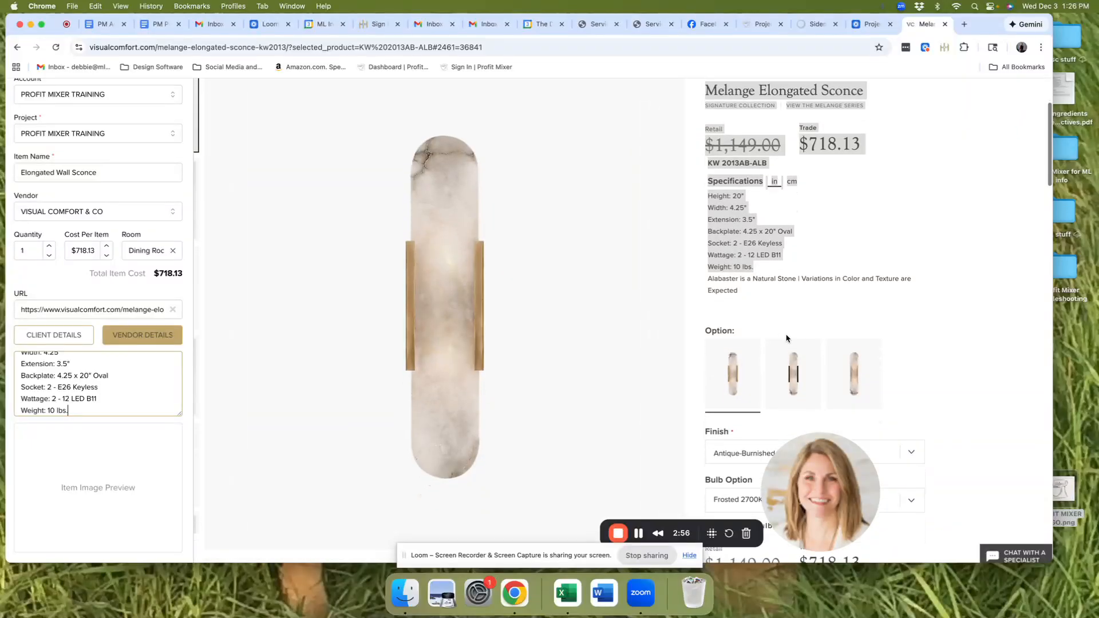
{"action": "scroll", "coordinate": [786, 338], "scroll_direction": "down", "scroll_amount": 1}
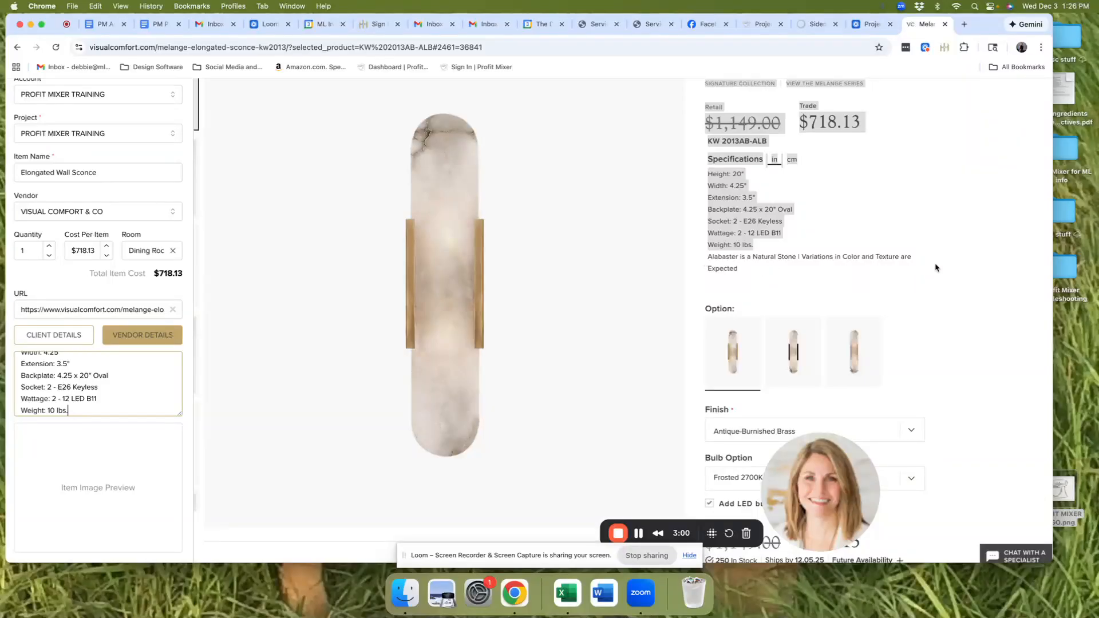
{"action": "scroll", "coordinate": [763, 283], "scroll_direction": "down", "scroll_amount": 2}
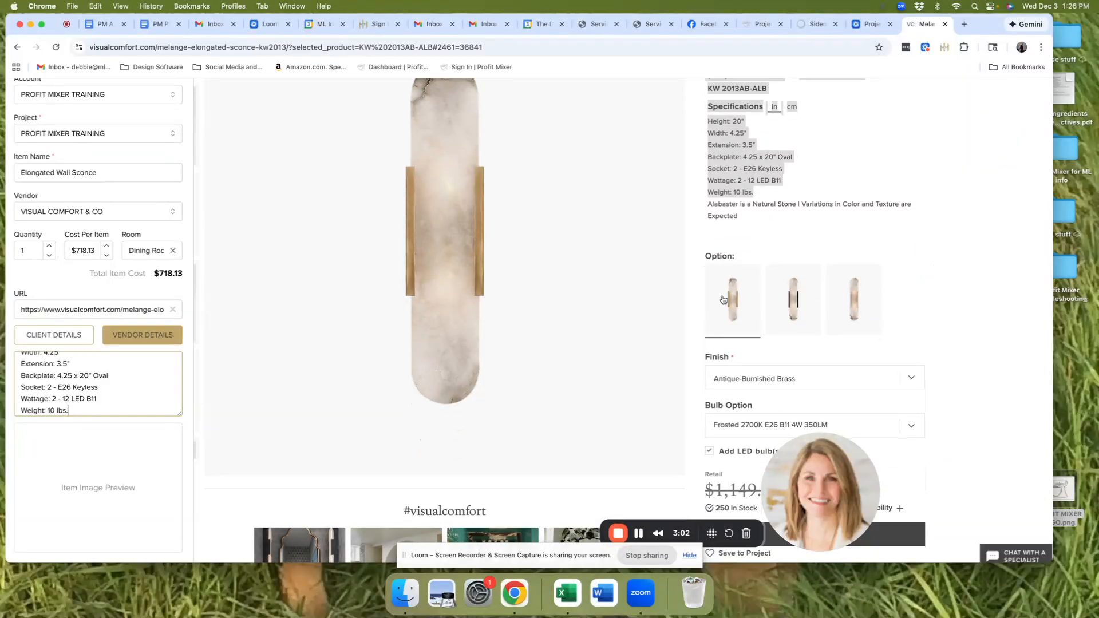
{"action": "scroll", "coordinate": [766, 378], "scroll_direction": "down", "scroll_amount": 3}
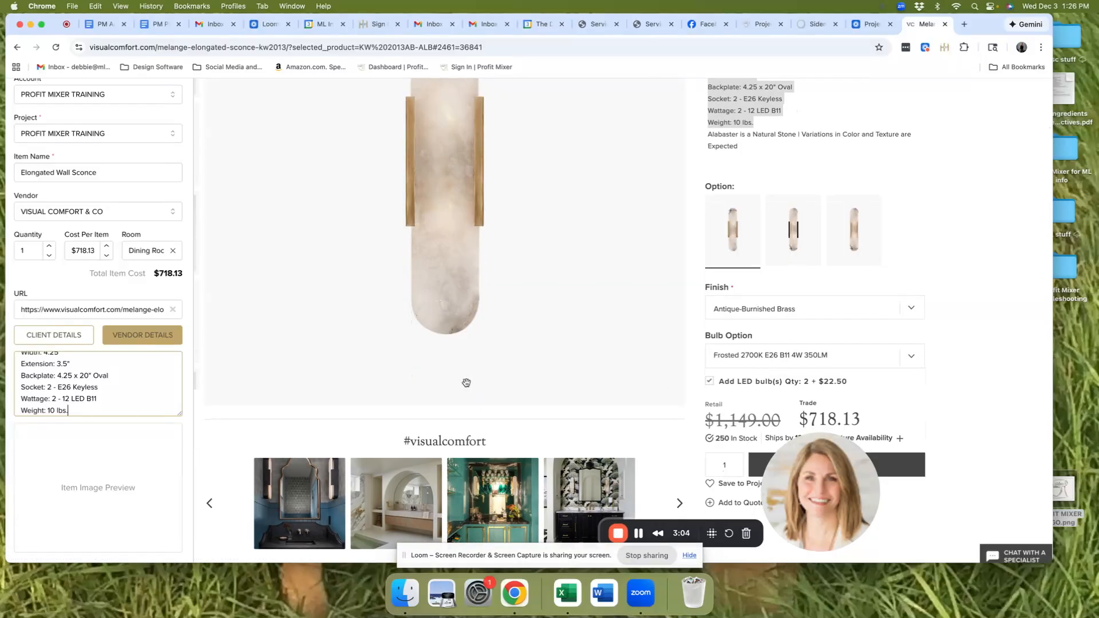
{"action": "scroll", "coordinate": [76, 371], "scroll_direction": "up", "scroll_amount": 3}
{"action": "scroll", "coordinate": [76, 358], "scroll_direction": "up", "scroll_amount": 3}
{"action": "scroll", "coordinate": [74, 380], "scroll_direction": "down", "scroll_amount": 2}
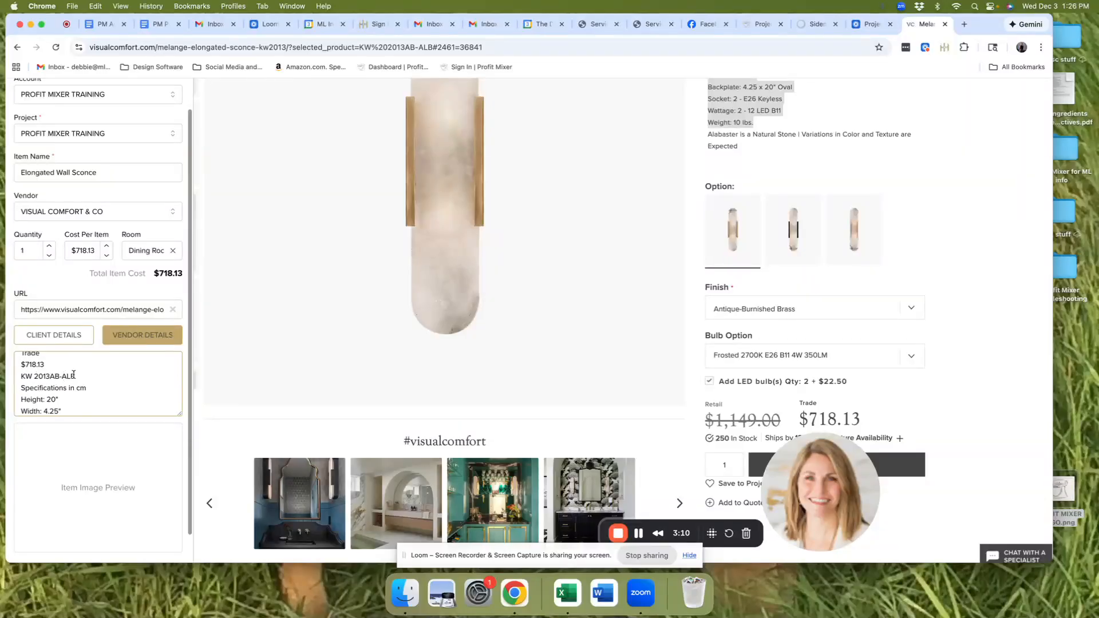
{"action": "left_click", "coordinate": [56, 335]}
{"action": "left_click", "coordinate": [151, 362]}
{"action": "type", "text": ", an"}
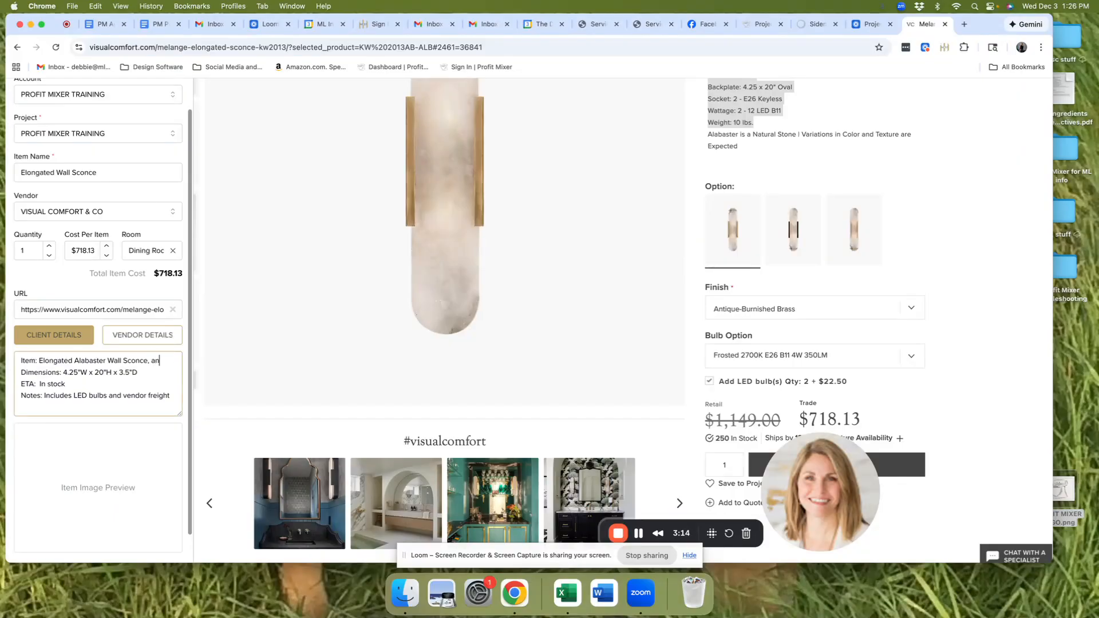
{"action": "type", "text": "tique brass finish"}
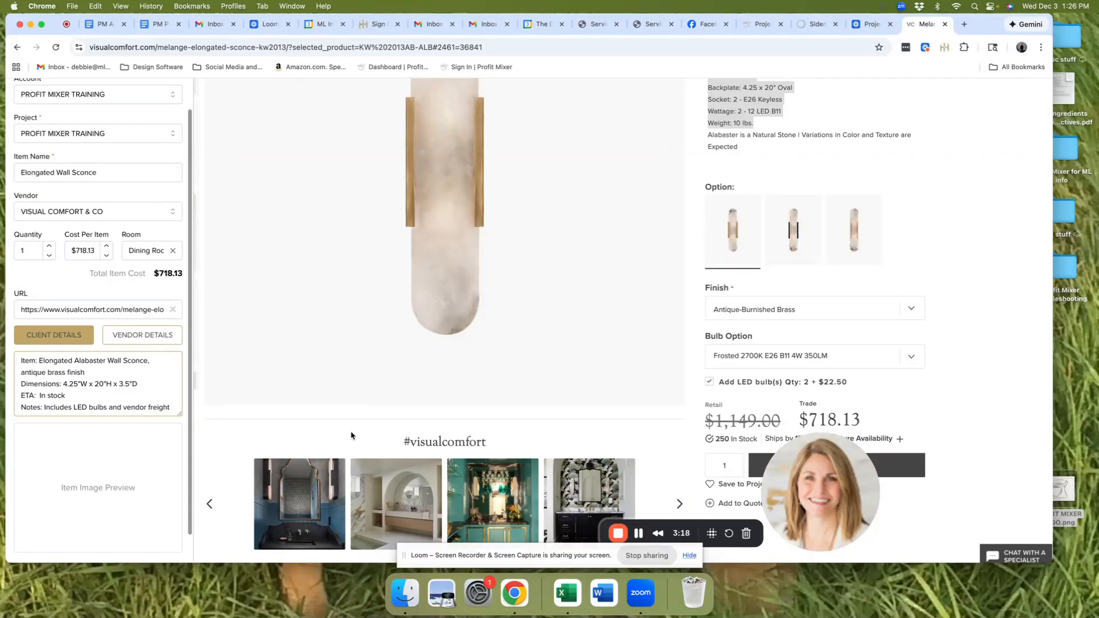
Step: Use the main sconce photo as the clipped item's image and save the item to the project
{"action": "scroll", "coordinate": [350, 435], "scroll_direction": "up", "scroll_amount": 3}
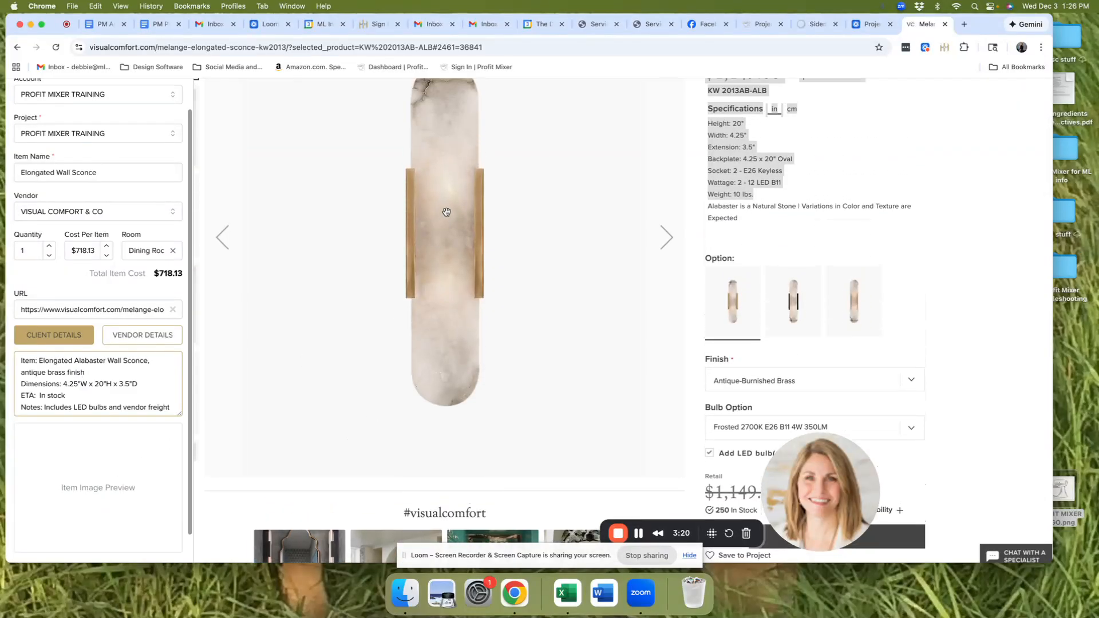
{"action": "right_click", "coordinate": [404, 217]}
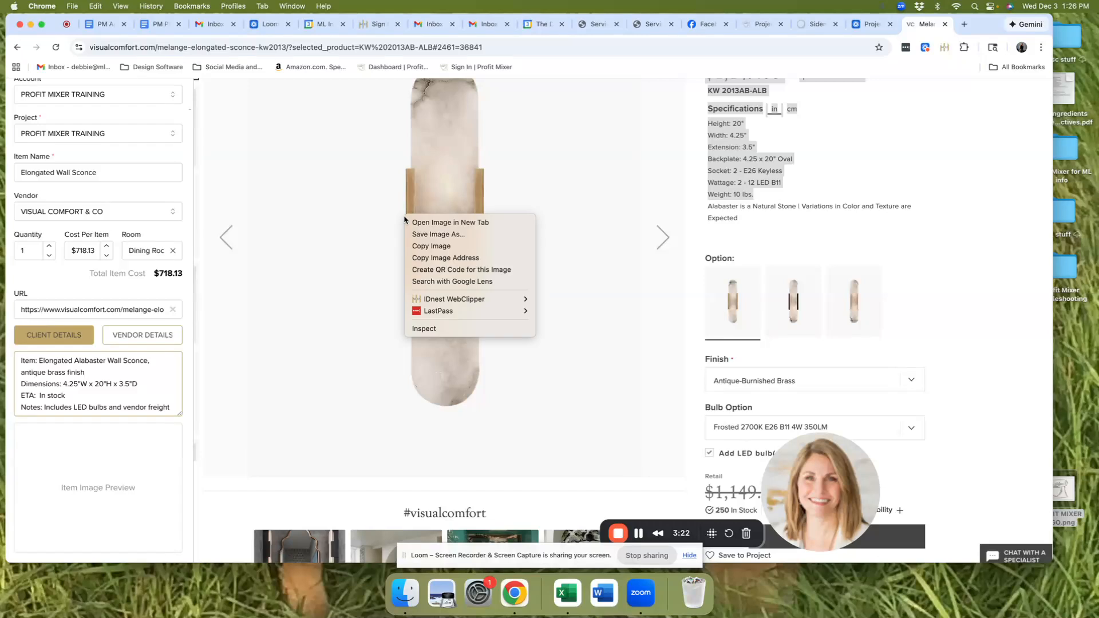
{"action": "mouse_move", "coordinate": [427, 300]}
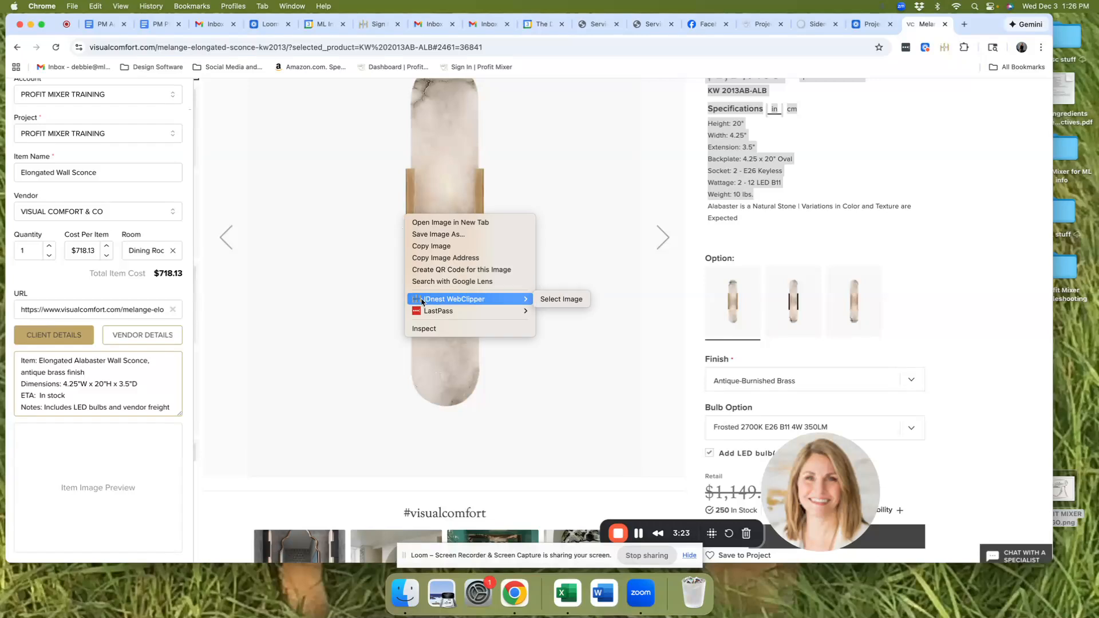
{"action": "left_click", "coordinate": [570, 304]}
{"action": "scroll", "coordinate": [132, 430], "scroll_direction": "down", "scroll_amount": 2}
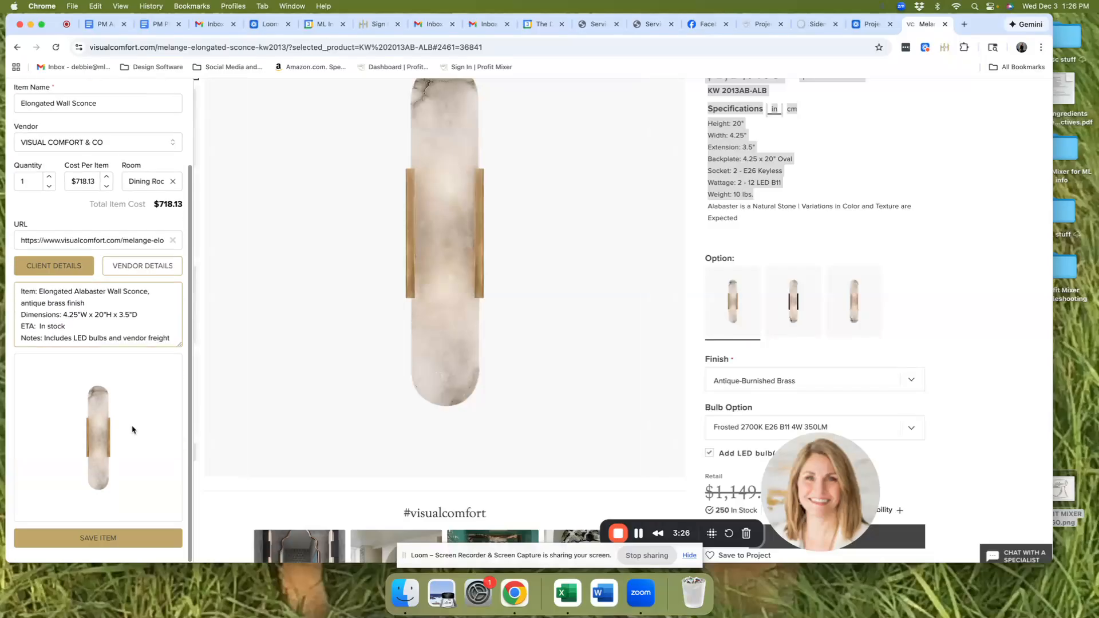
{"action": "left_click", "coordinate": [112, 539]}
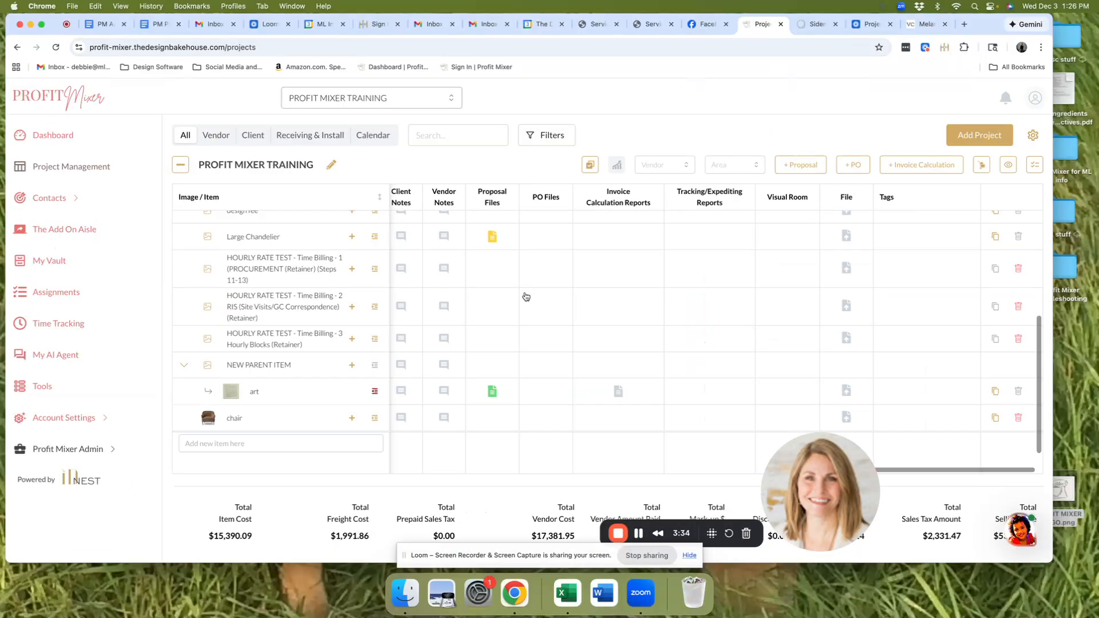
Step: Refresh the project page and hide the item clipper sidebar to show the new Elongated Wall Sconce row
{"action": "scroll", "coordinate": [596, 330], "scroll_direction": "down", "scroll_amount": 1}
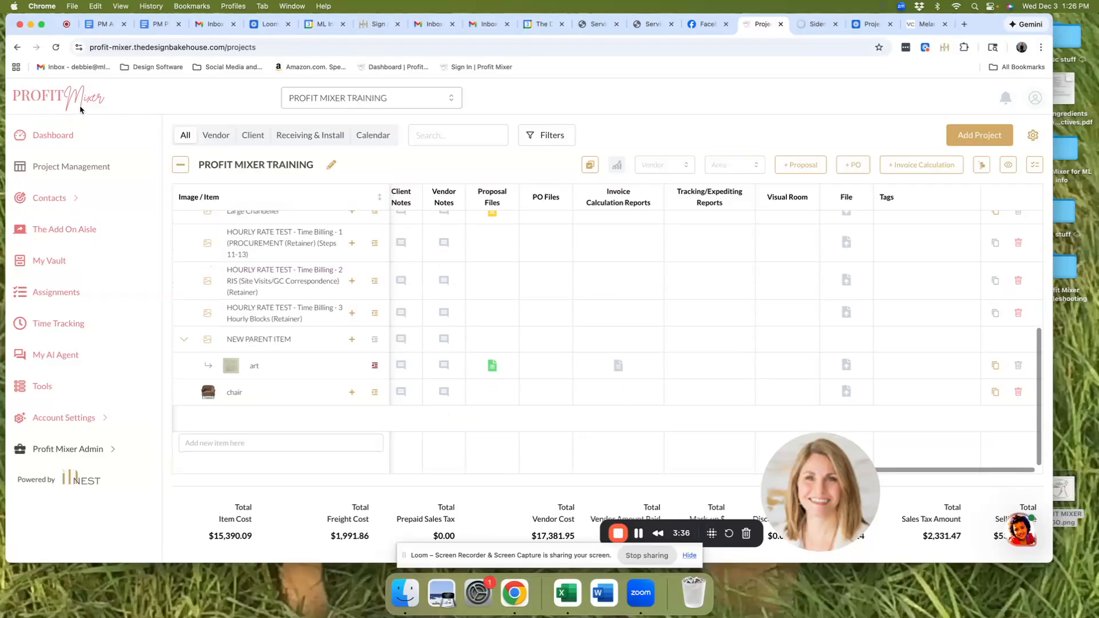
{"action": "left_click", "coordinate": [55, 47]}
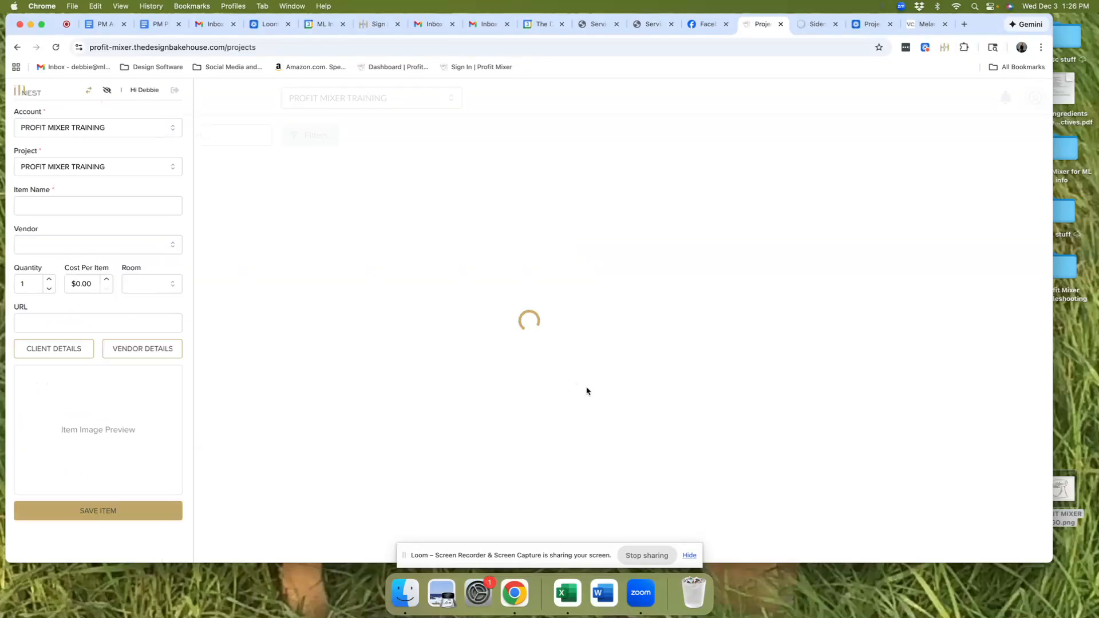
{"action": "left_click", "coordinate": [106, 92]}
{"action": "scroll", "coordinate": [431, 322], "scroll_direction": "down", "scroll_amount": 10}
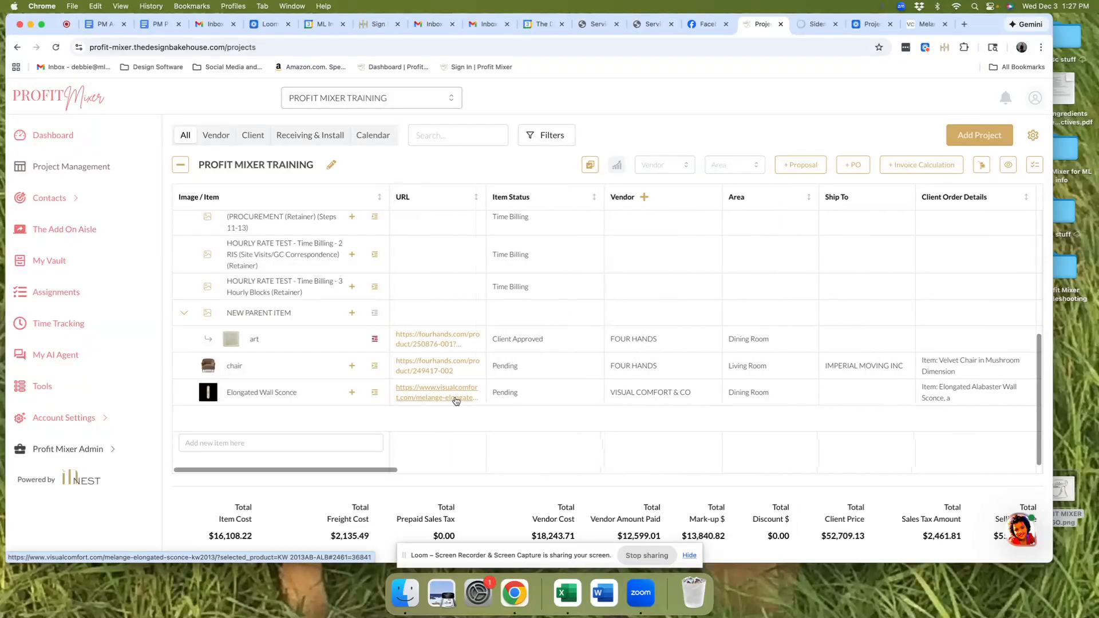
Step: Set the Elongated Wall Sconce's ship-to vendor to IMPERIAL MOVING INC
{"action": "scroll", "coordinate": [455, 399], "scroll_direction": "right", "scroll_amount": 2}
{"action": "scroll", "coordinate": [579, 399], "scroll_direction": "right", "scroll_amount": 4}
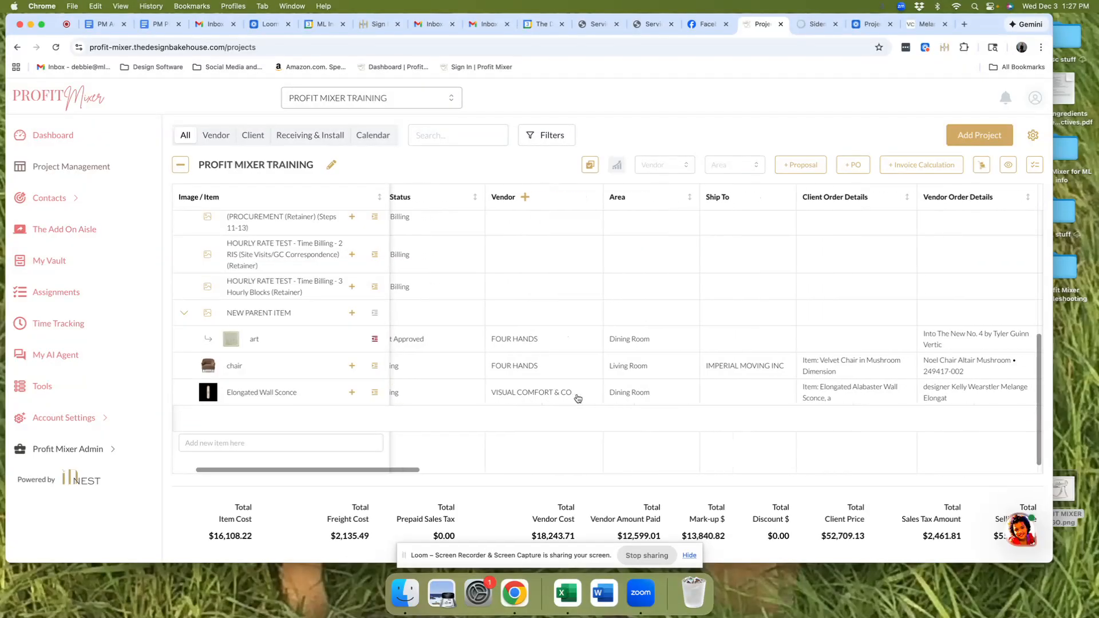
{"action": "scroll", "coordinate": [658, 388], "scroll_direction": "right", "scroll_amount": 3}
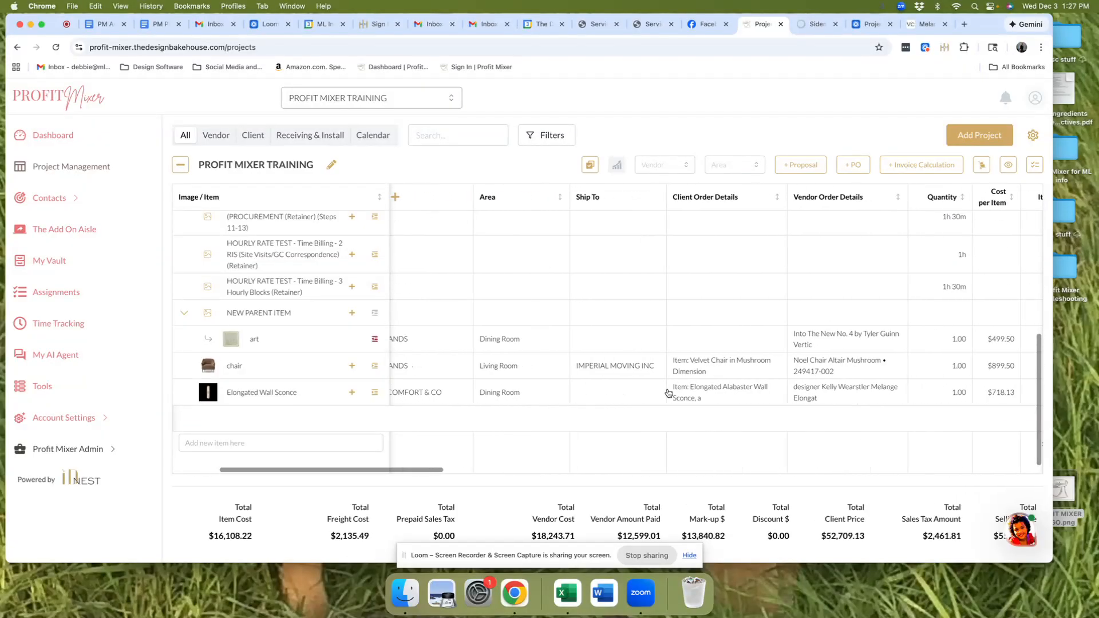
{"action": "left_click", "coordinate": [568, 393]}
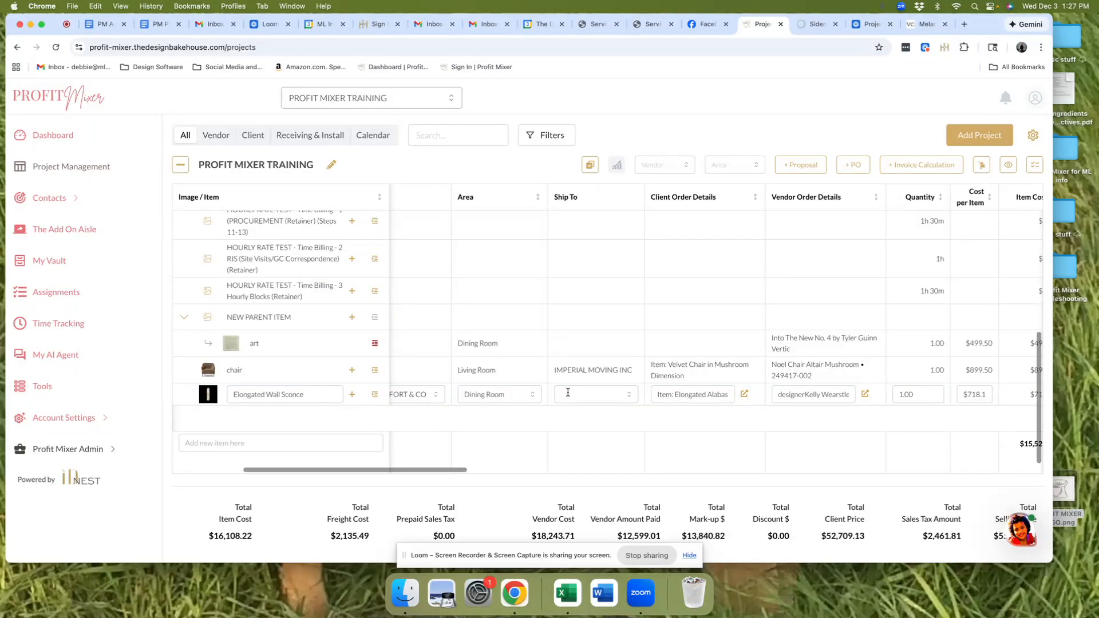
{"action": "left_click", "coordinate": [568, 393]}
{"action": "type", "text": "imper"}
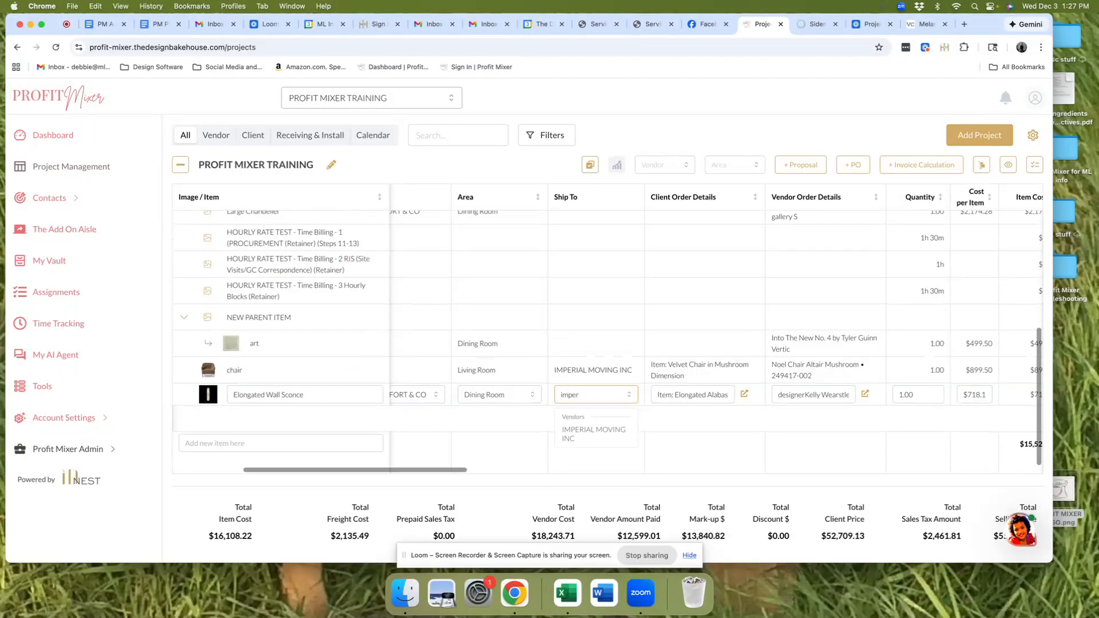
{"action": "left_click", "coordinate": [569, 432]}
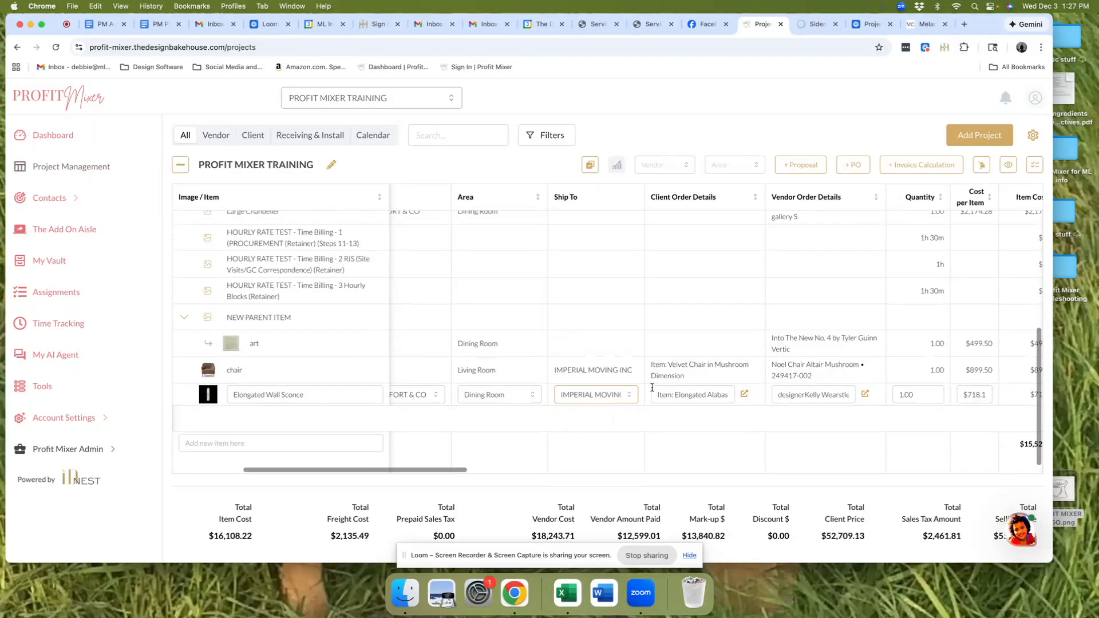
Step: Review the full client order details of the Elongated Wall Sconce, then save and close them
{"action": "type", "text": "ter Wall Sconc"}
{"action": "left_click", "coordinate": [745, 395]}
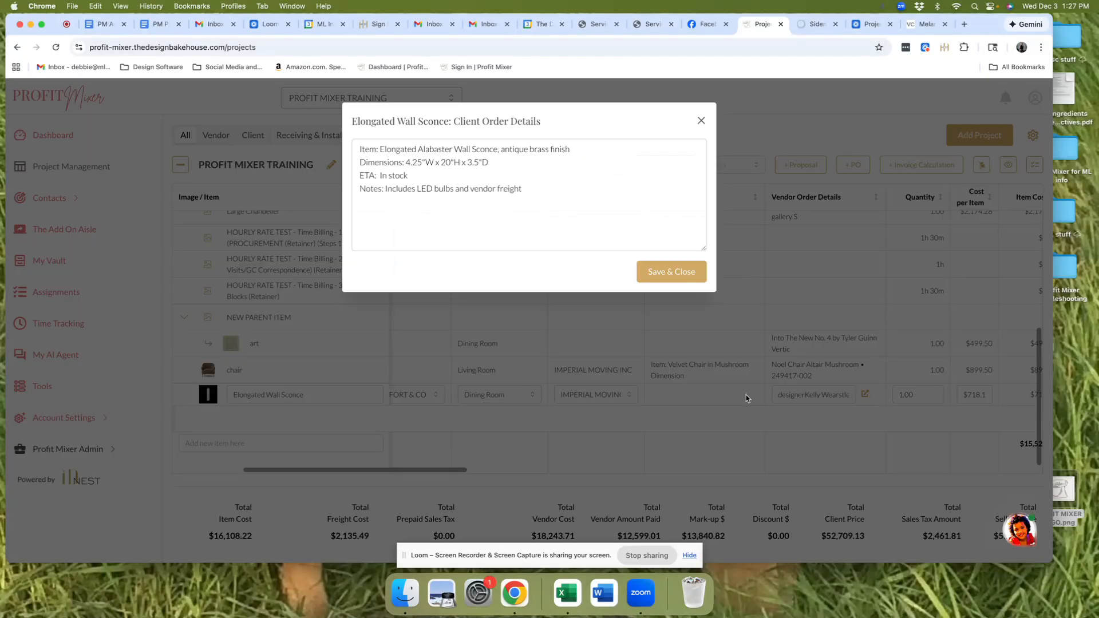
{"action": "left_click", "coordinate": [698, 279]}
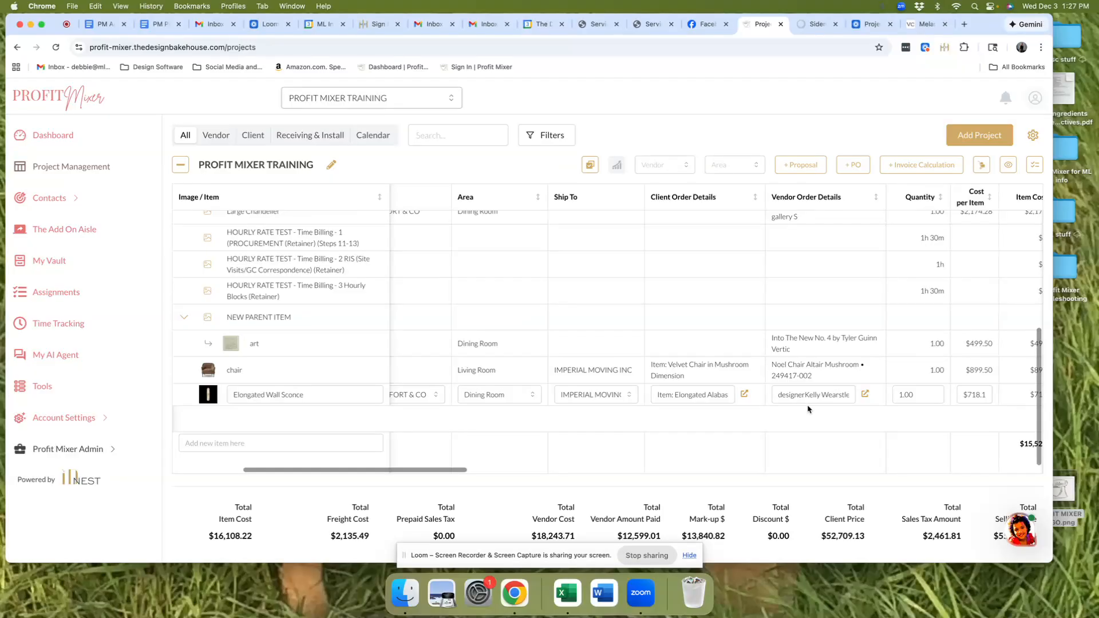
Step: Set the Elongated Wall Sconce's freight percentage to 0% and its freight cost to $0
{"action": "scroll", "coordinate": [808, 410], "scroll_direction": "right", "scroll_amount": 5}
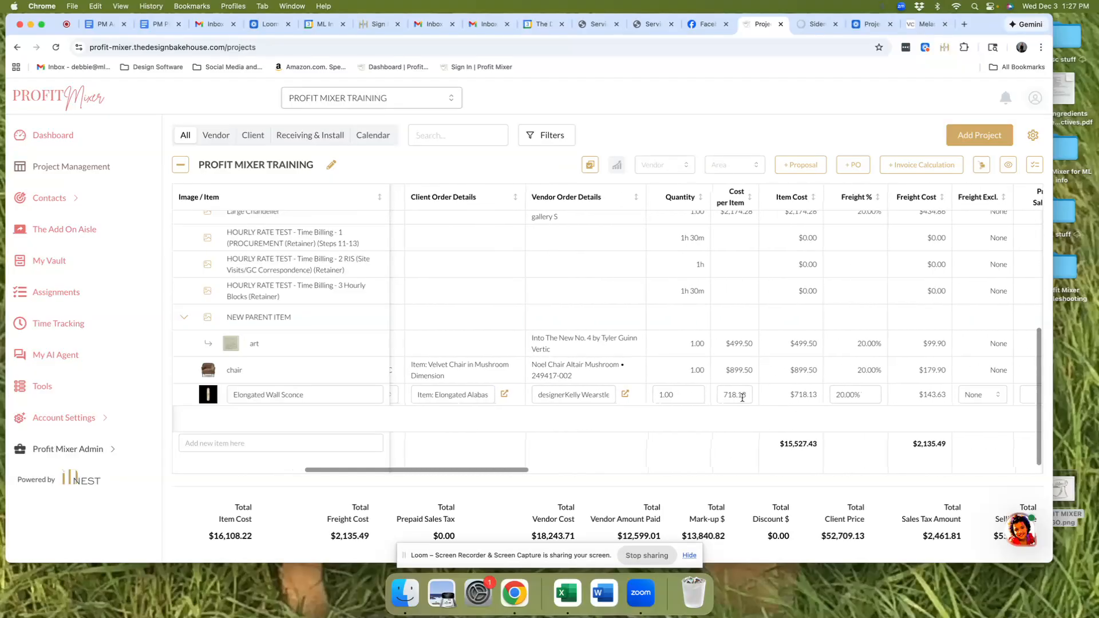
{"action": "scroll", "coordinate": [815, 395], "scroll_direction": "right", "scroll_amount": 10}
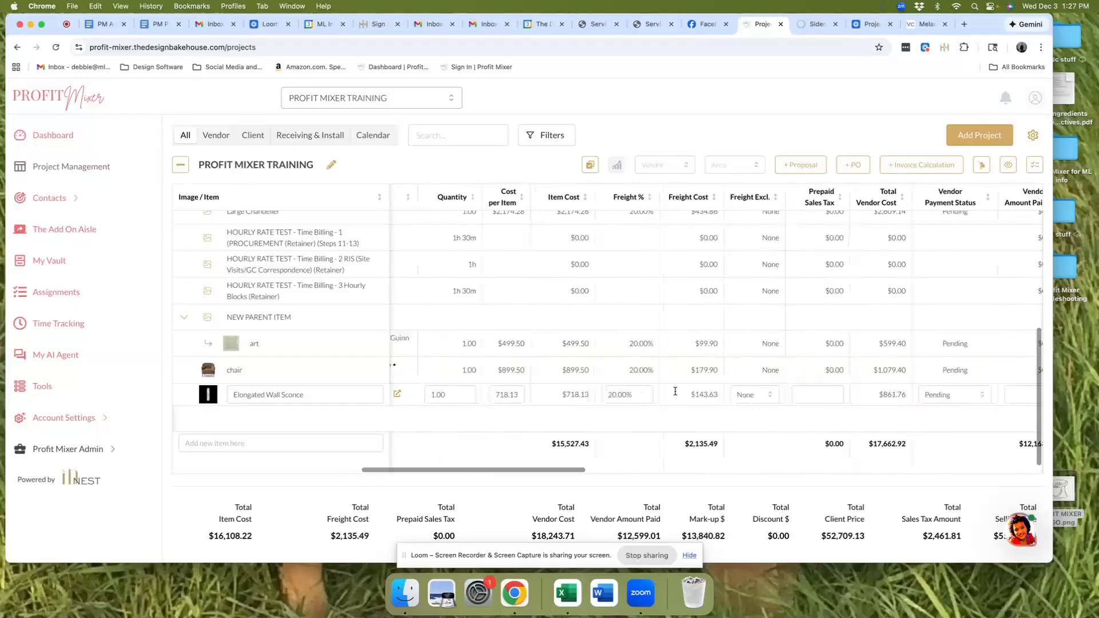
{"action": "scroll", "coordinate": [538, 398], "scroll_direction": "left", "scroll_amount": 3}
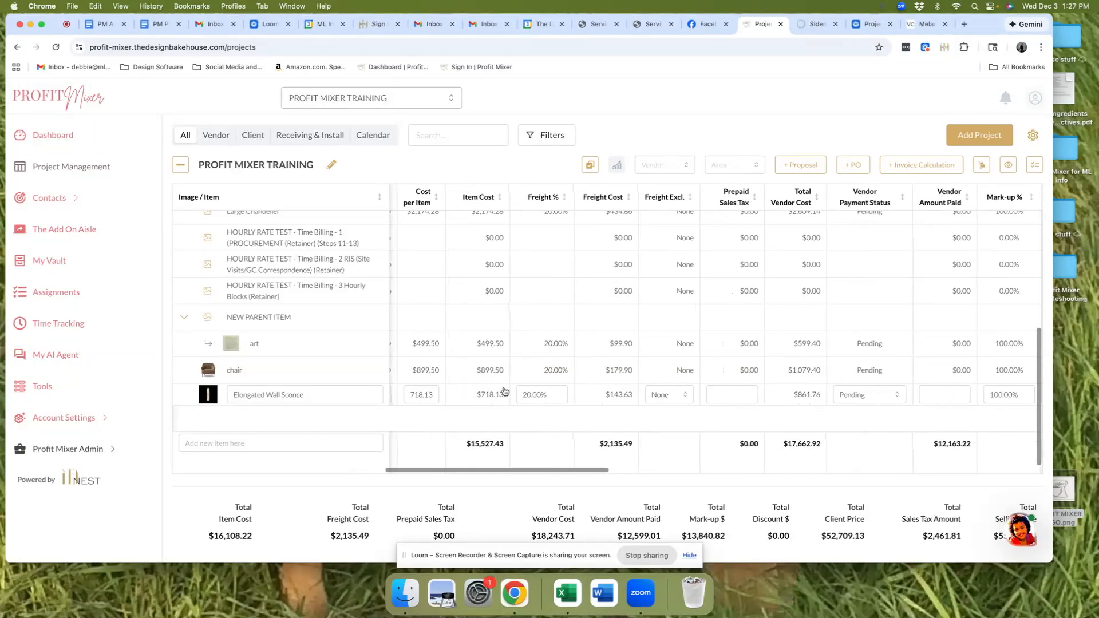
{"action": "scroll", "coordinate": [532, 394], "scroll_direction": "left", "scroll_amount": 1}
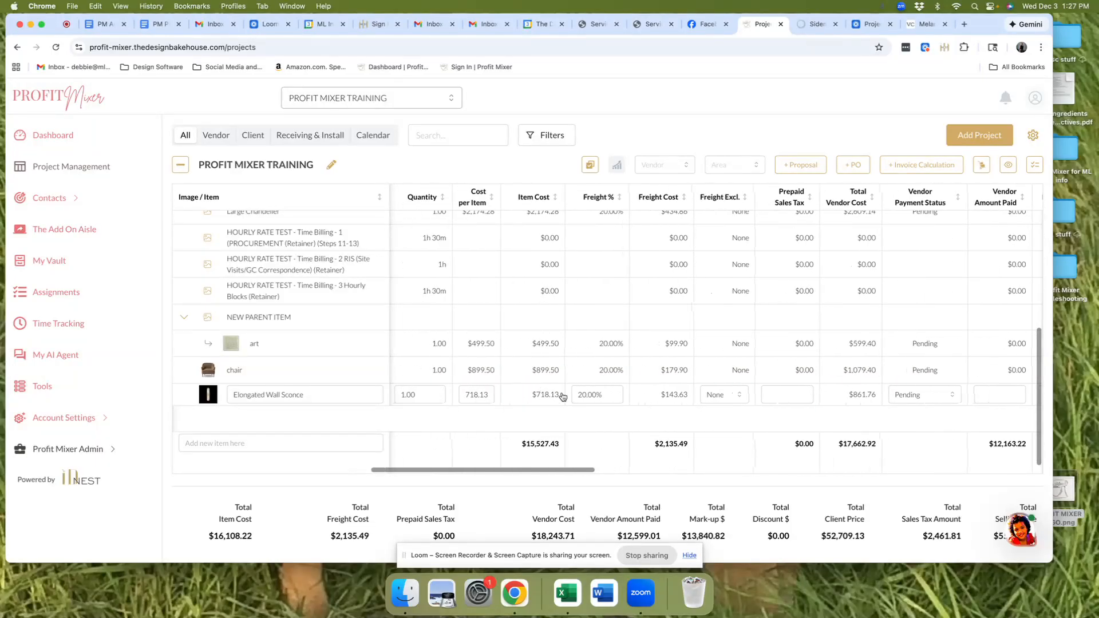
{"action": "scroll", "coordinate": [604, 390], "scroll_direction": "left", "scroll_amount": 1}
{"action": "left_click", "coordinate": [604, 394]}
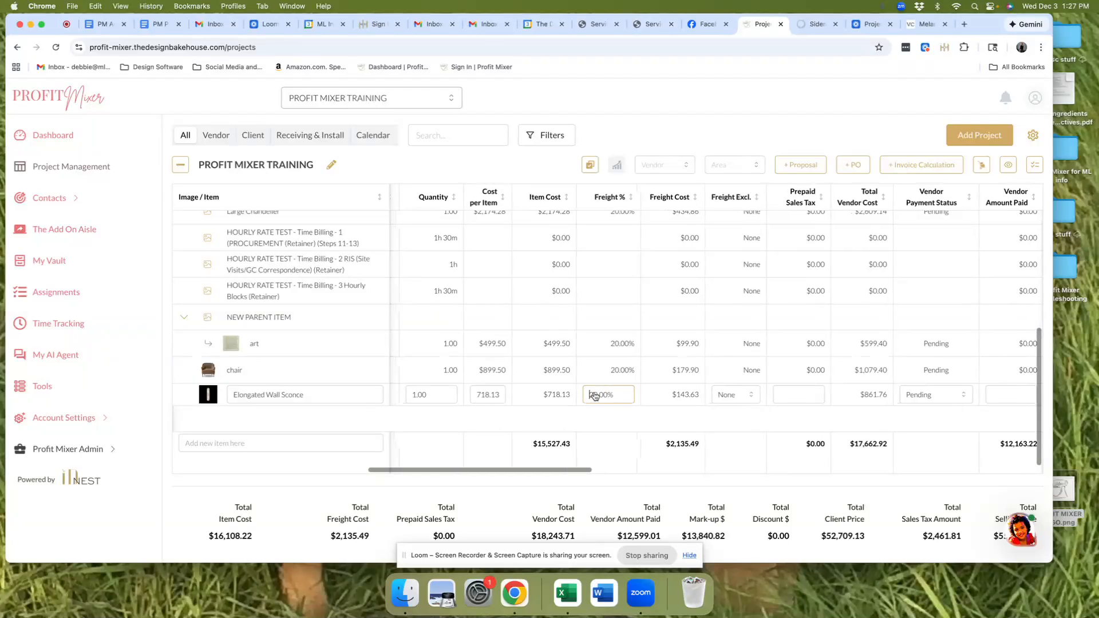
{"action": "left_click_drag", "start_coordinate": [616, 394], "coordinate": [594, 395]}
{"action": "key", "text": "BackSpace"}
{"action": "left_click", "coordinate": [677, 395]}
{"action": "left_click_drag", "start_coordinate": [681, 399], "coordinate": [645, 396]}
{"action": "key", "text": "BackSpace"}
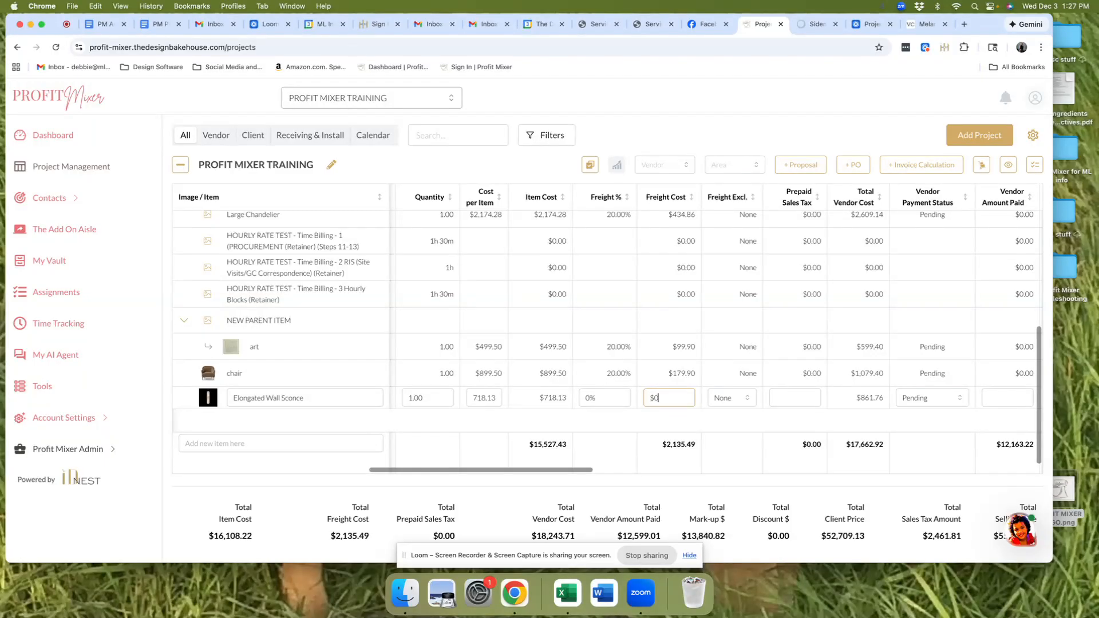
{"action": "type", "text": "$0"}
{"action": "left_click", "coordinate": [766, 407]}
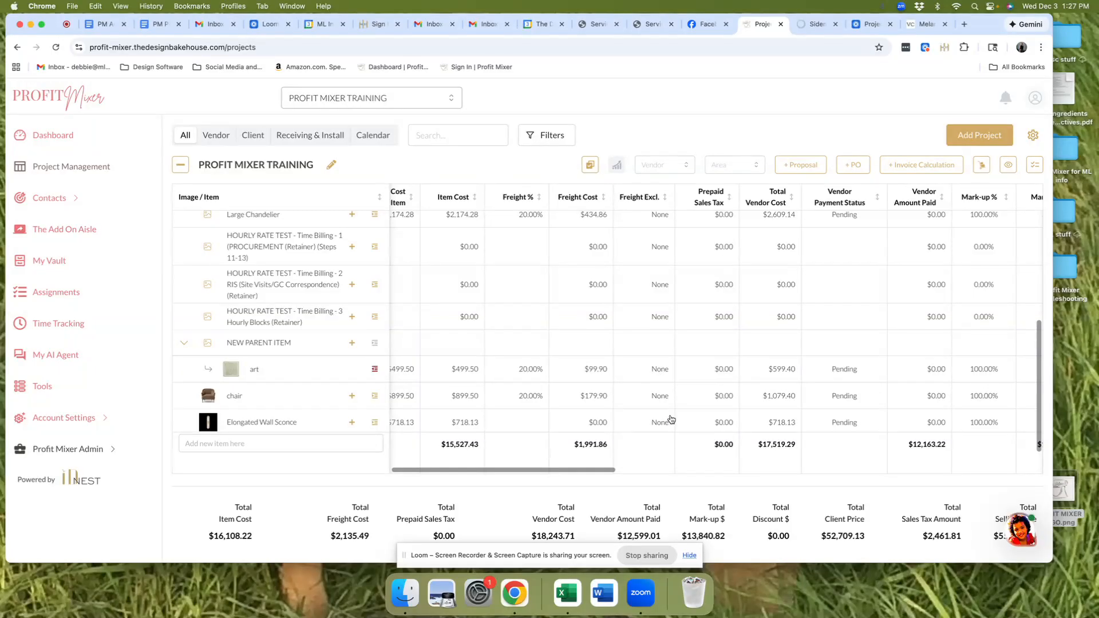
Step: Set the Elongated Wall Sconce's mark-up percentage to 60%
{"action": "scroll", "coordinate": [658, 415], "scroll_direction": "right", "scroll_amount": 5}
{"action": "scroll", "coordinate": [676, 423], "scroll_direction": "right", "scroll_amount": 3}
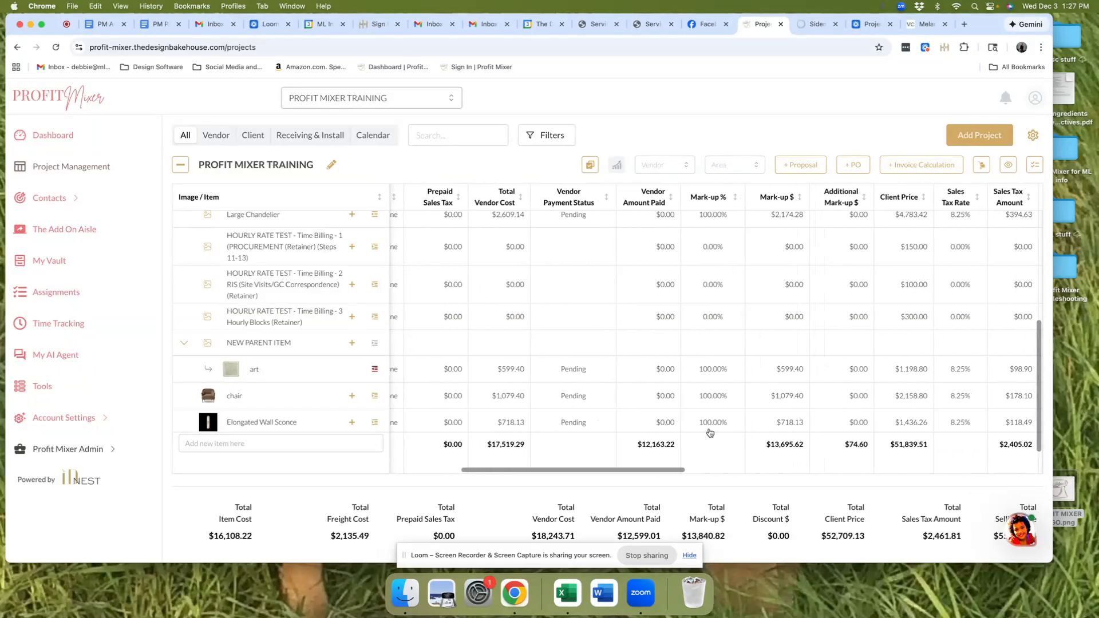
{"action": "scroll", "coordinate": [709, 434], "scroll_direction": "right", "scroll_amount": 4}
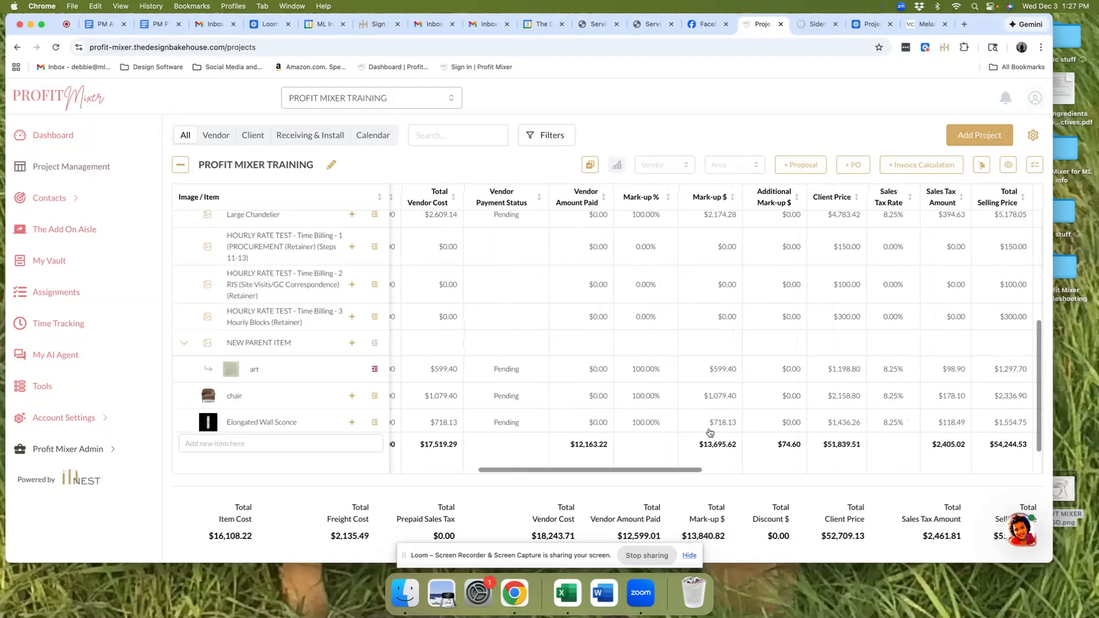
{"action": "scroll", "coordinate": [711, 433], "scroll_direction": "right", "scroll_amount": 1}
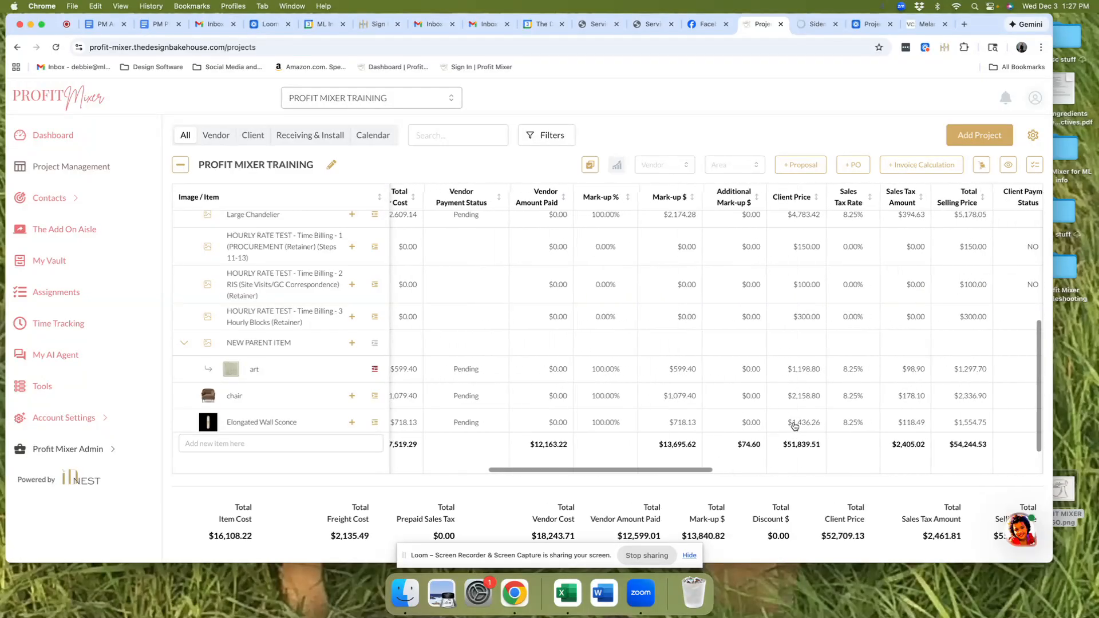
{"action": "left_click", "coordinate": [602, 423]}
{"action": "left_click", "coordinate": [603, 398]}
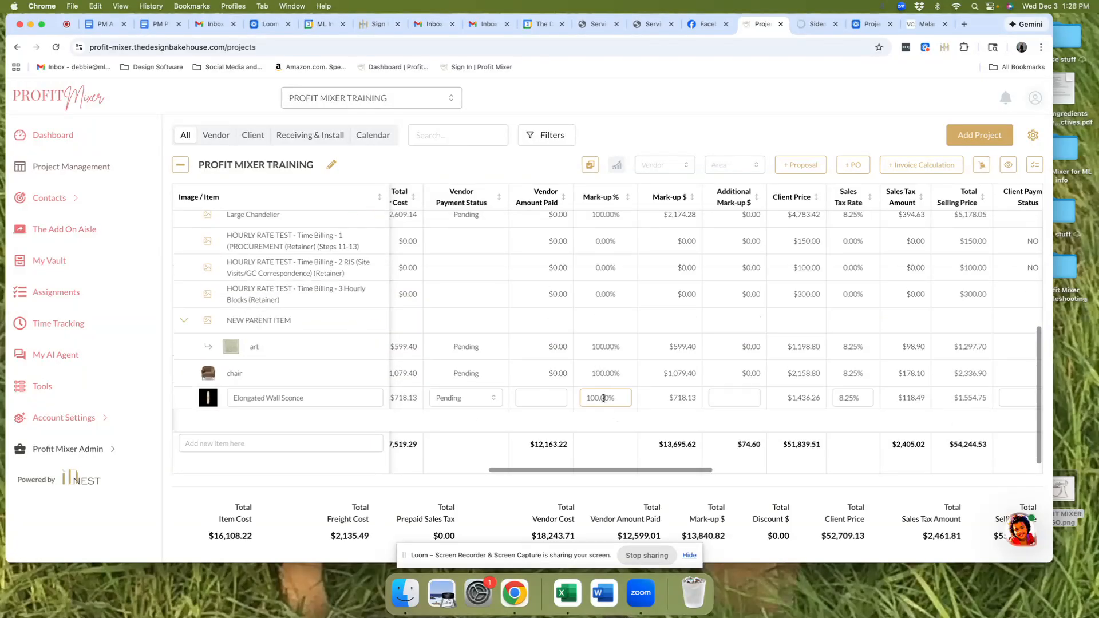
{"action": "left_click_drag", "start_coordinate": [628, 399], "coordinate": [578, 400]}
{"action": "type", "text": "60"}
{"action": "left_click", "coordinate": [644, 417]}
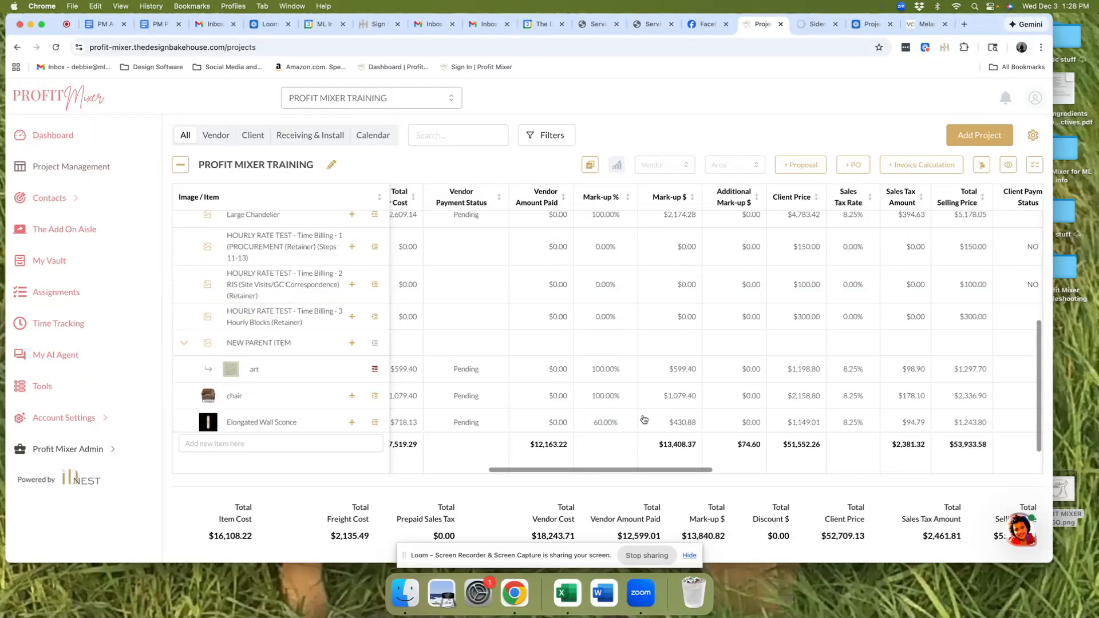
Step: Review the full vendor order details of the Elongated Wall Sconce and close them without changes
{"action": "scroll", "coordinate": [447, 379], "scroll_direction": "left", "scroll_amount": 3}
{"action": "scroll", "coordinate": [446, 379], "scroll_direction": "left", "scroll_amount": 10}
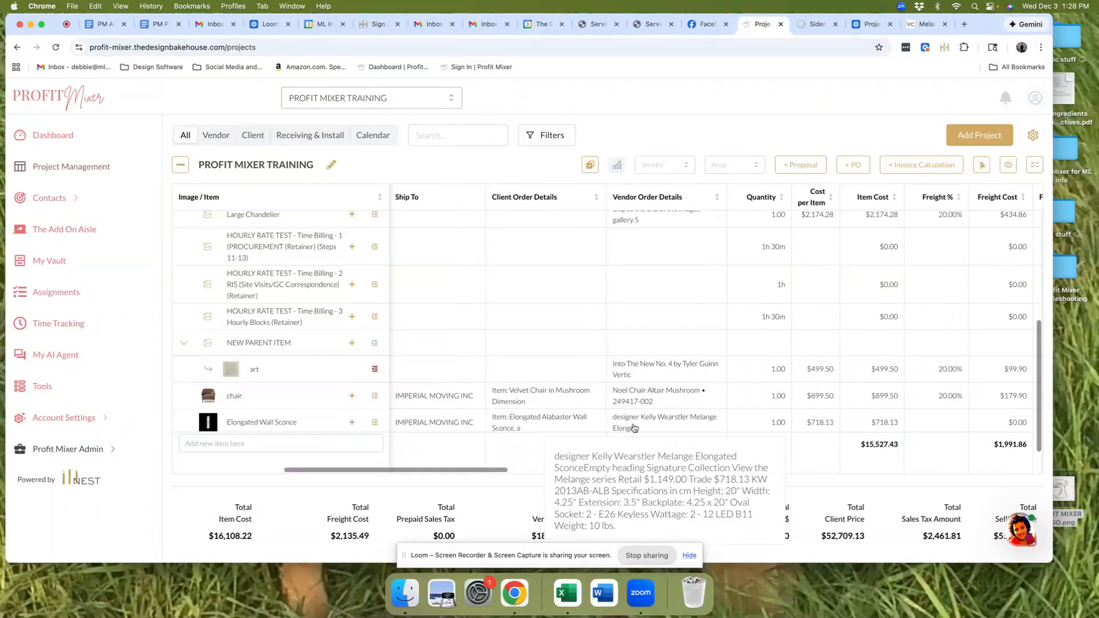
{"action": "left_click", "coordinate": [637, 427]}
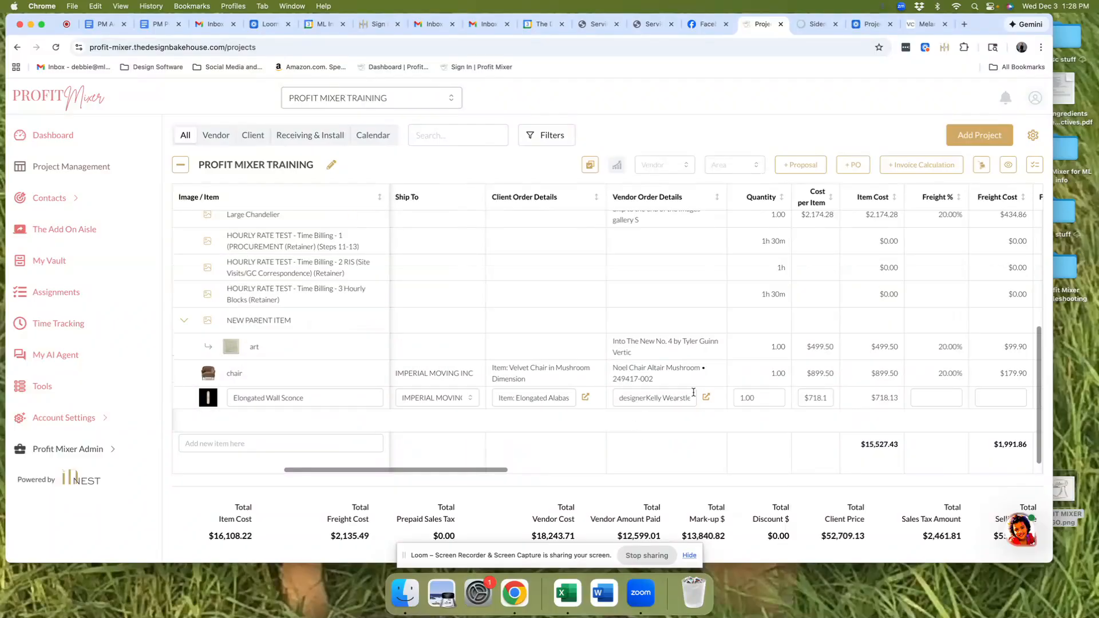
{"action": "left_click", "coordinate": [706, 398]}
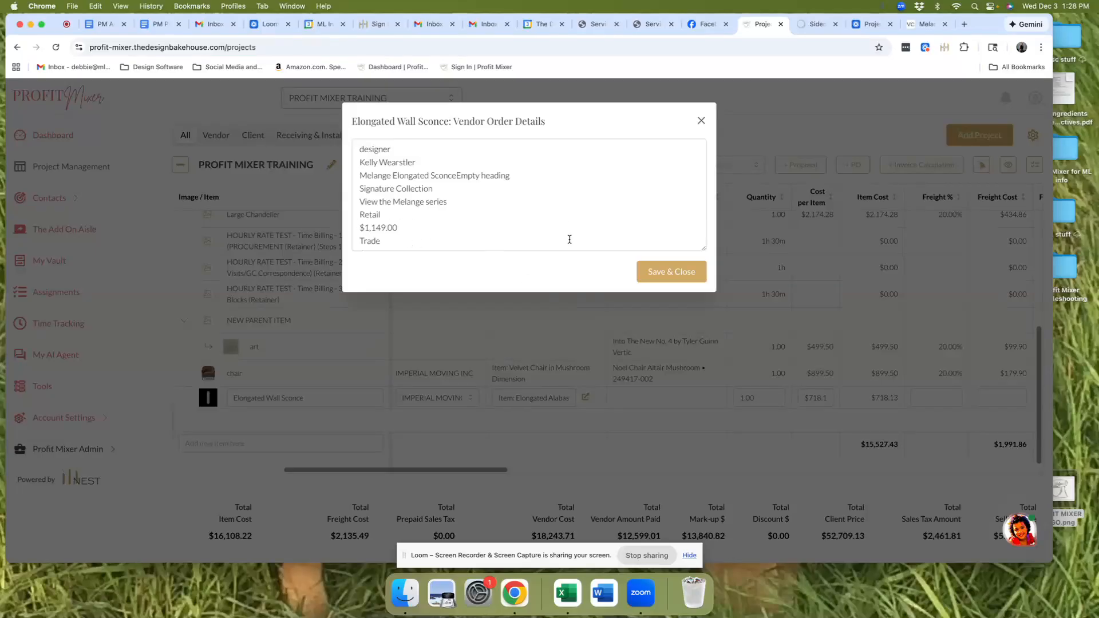
{"action": "left_click", "coordinate": [699, 121]}
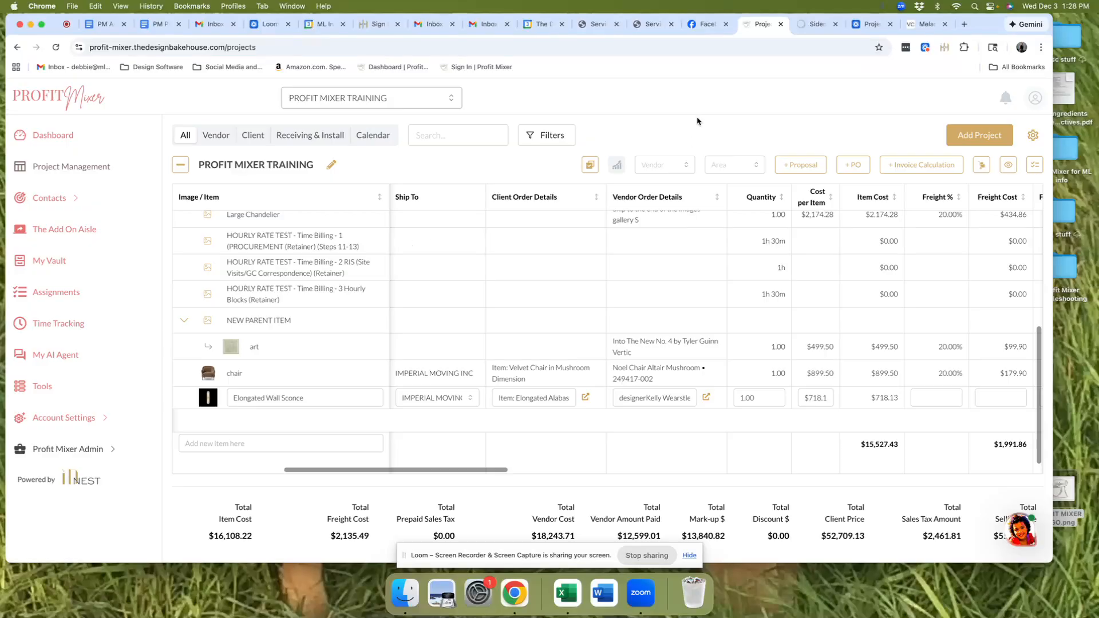
Step: Set the Elongated Wall Sconce's freight percentage to 20%
{"action": "scroll", "coordinate": [747, 381], "scroll_direction": "right", "scroll_amount": 6}
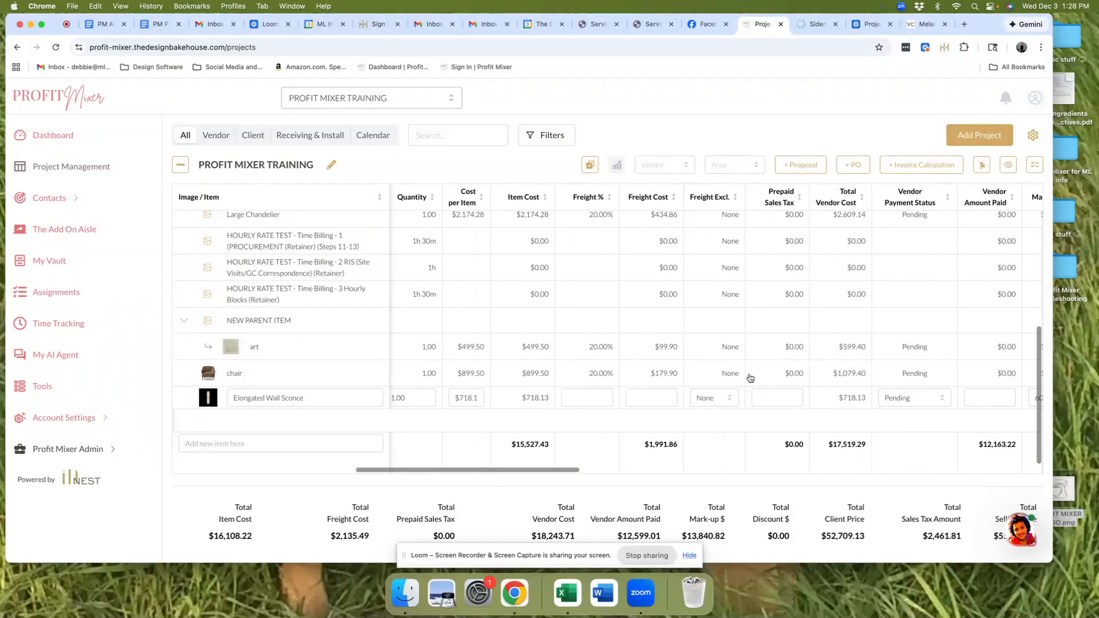
{"action": "scroll", "coordinate": [721, 377], "scroll_direction": "right", "scroll_amount": 2}
{"action": "scroll", "coordinate": [893, 408], "scroll_direction": "right", "scroll_amount": 3}
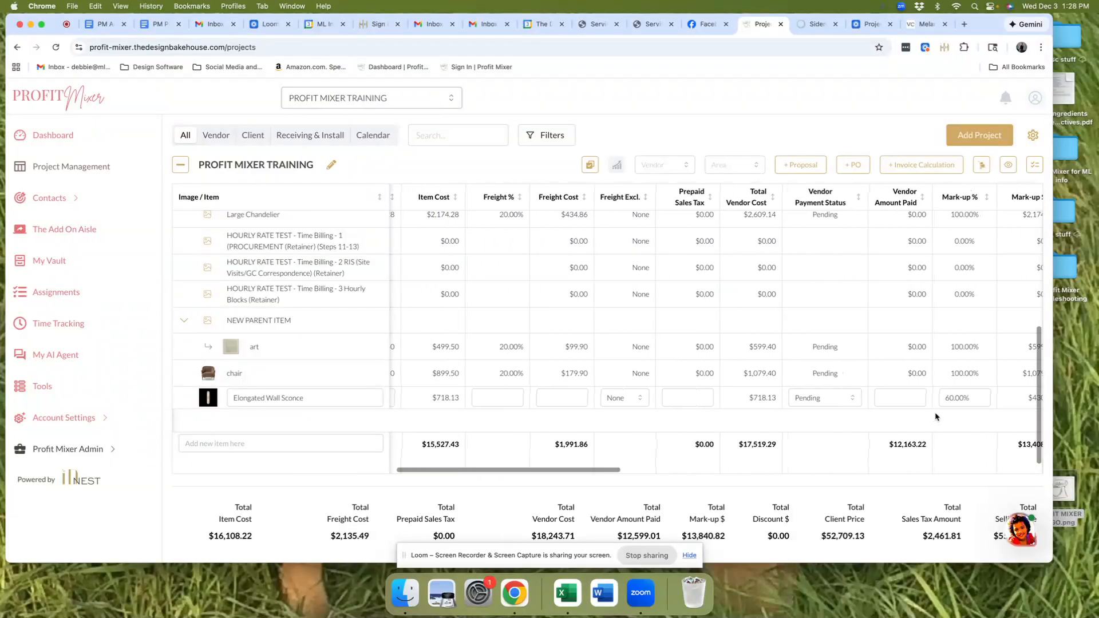
{"action": "scroll", "coordinate": [495, 392], "scroll_direction": "left", "scroll_amount": 1}
{"action": "left_click", "coordinate": [532, 396]}
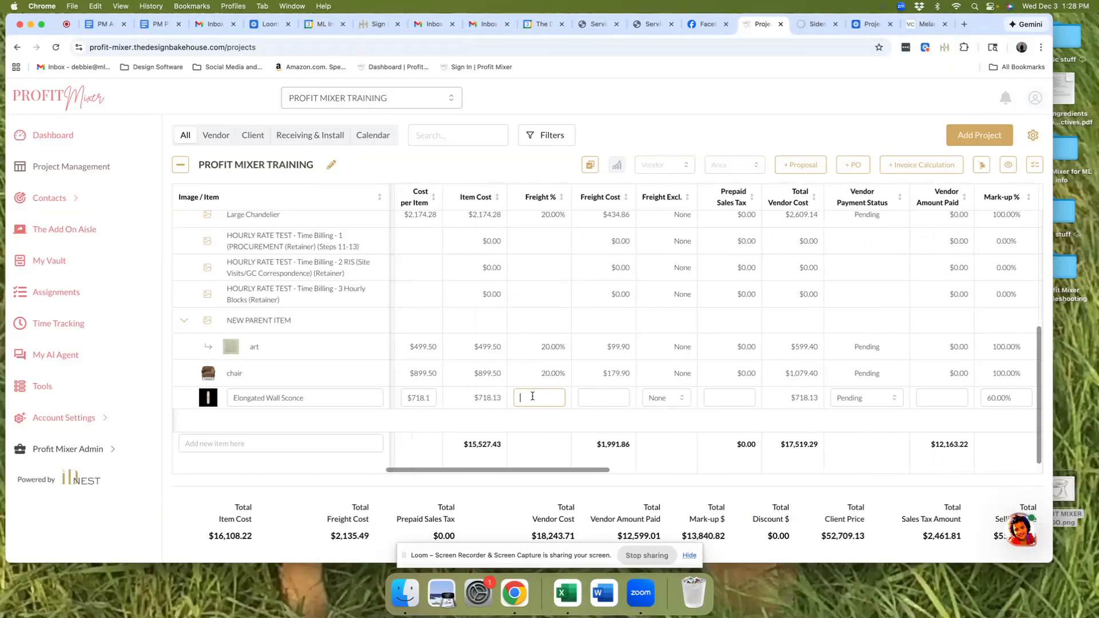
{"action": "type", "text": "20"}
{"action": "key", "text": "Return"}
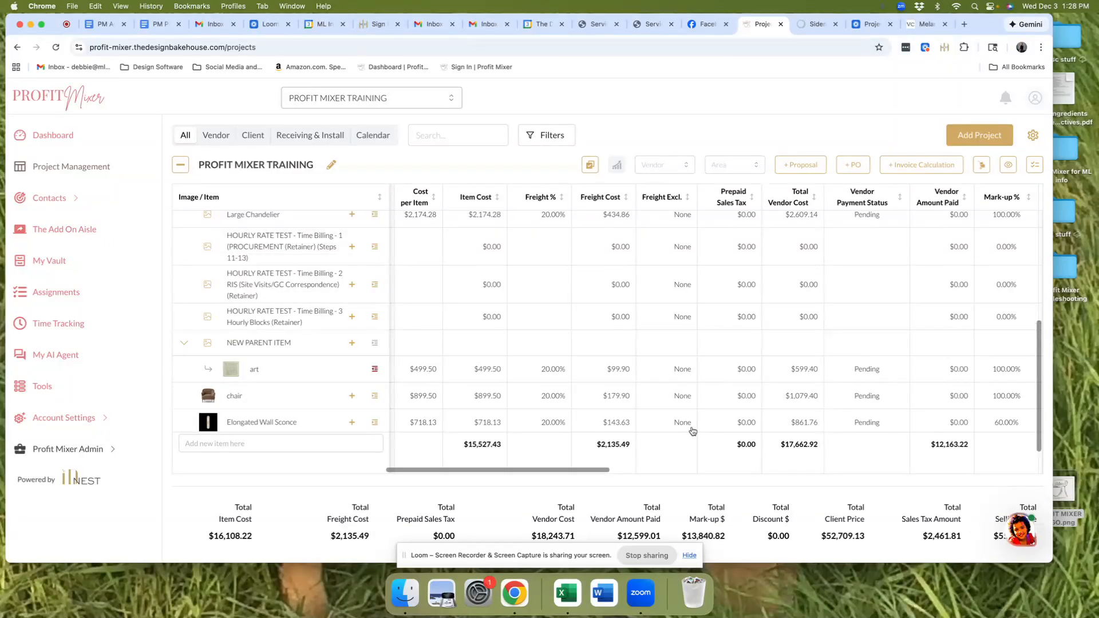
Step: Examine the sconce's total vendor cost, mark-up amount, client price, sales tax and total selling price
{"action": "scroll", "coordinate": [692, 430], "scroll_direction": "right", "scroll_amount": 2}
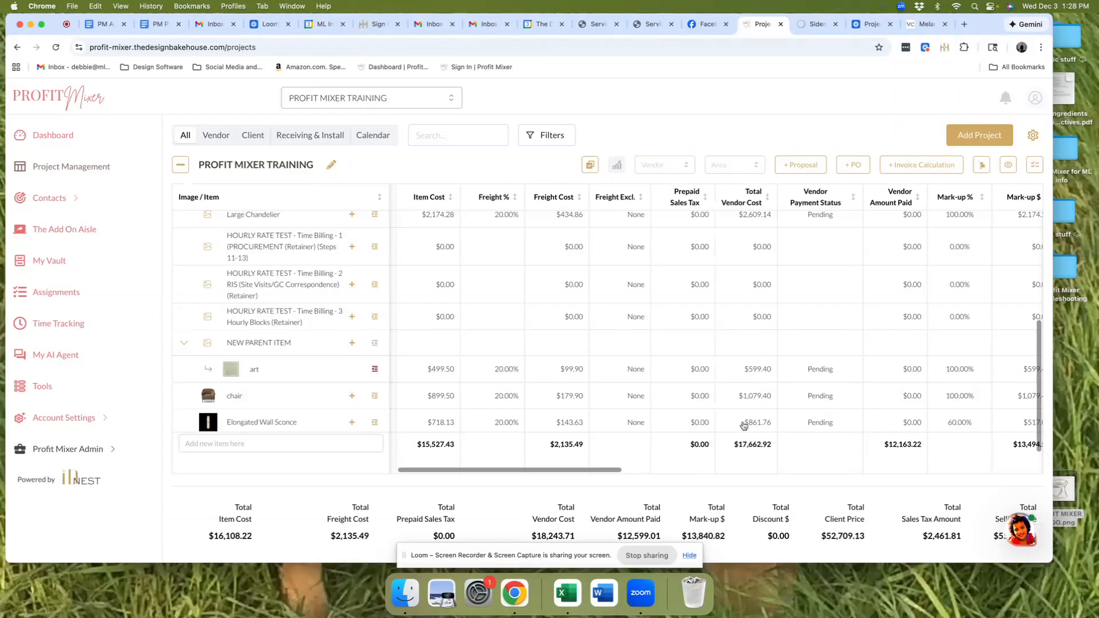
{"action": "scroll", "coordinate": [744, 424], "scroll_direction": "right", "scroll_amount": 5}
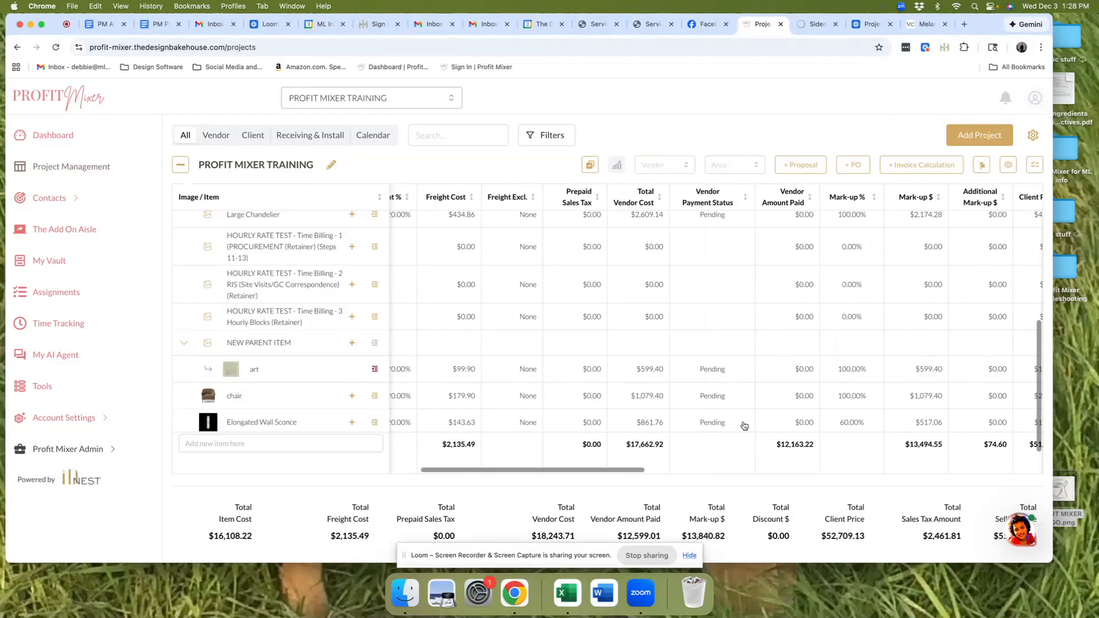
{"action": "scroll", "coordinate": [728, 423], "scroll_direction": "right", "scroll_amount": 4}
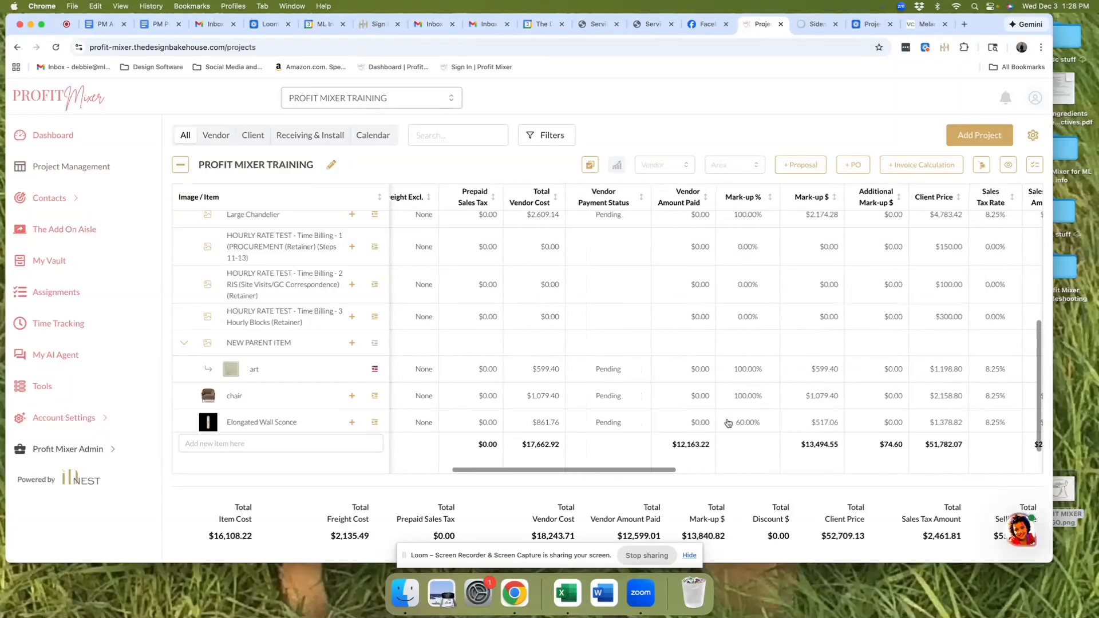
{"action": "scroll", "coordinate": [728, 423], "scroll_direction": "right", "scroll_amount": 3}
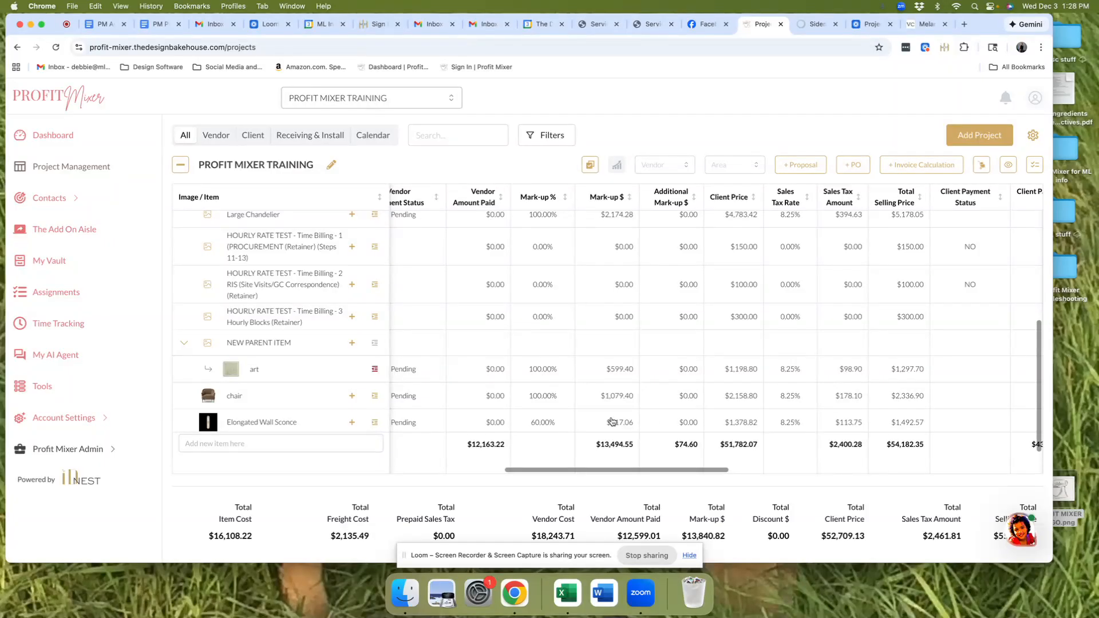
{"action": "scroll", "coordinate": [606, 421], "scroll_direction": "left", "scroll_amount": 2}
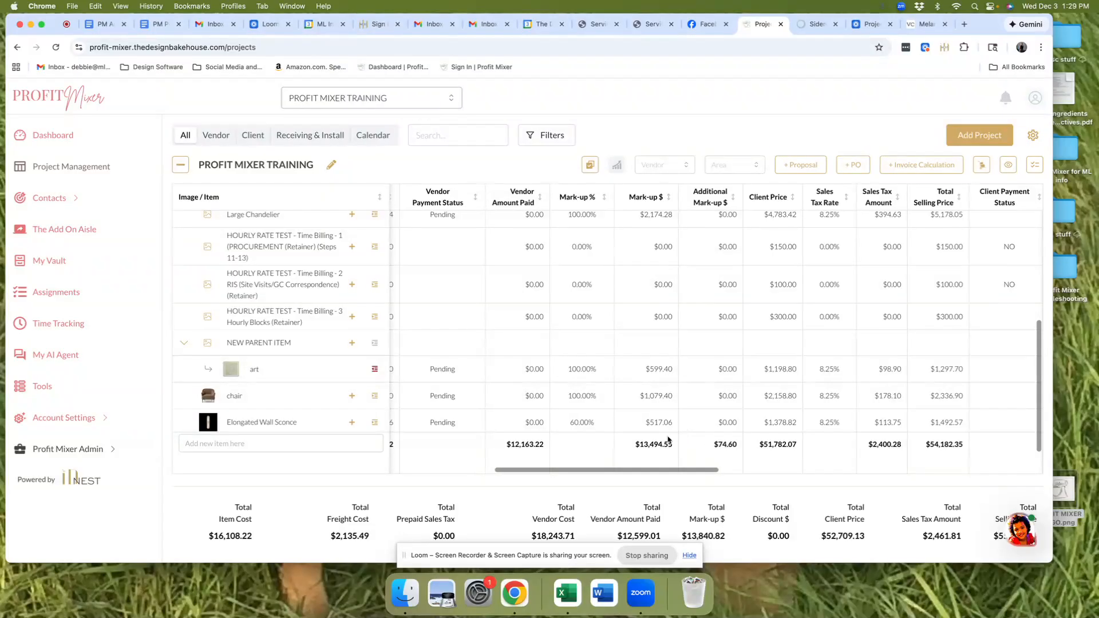